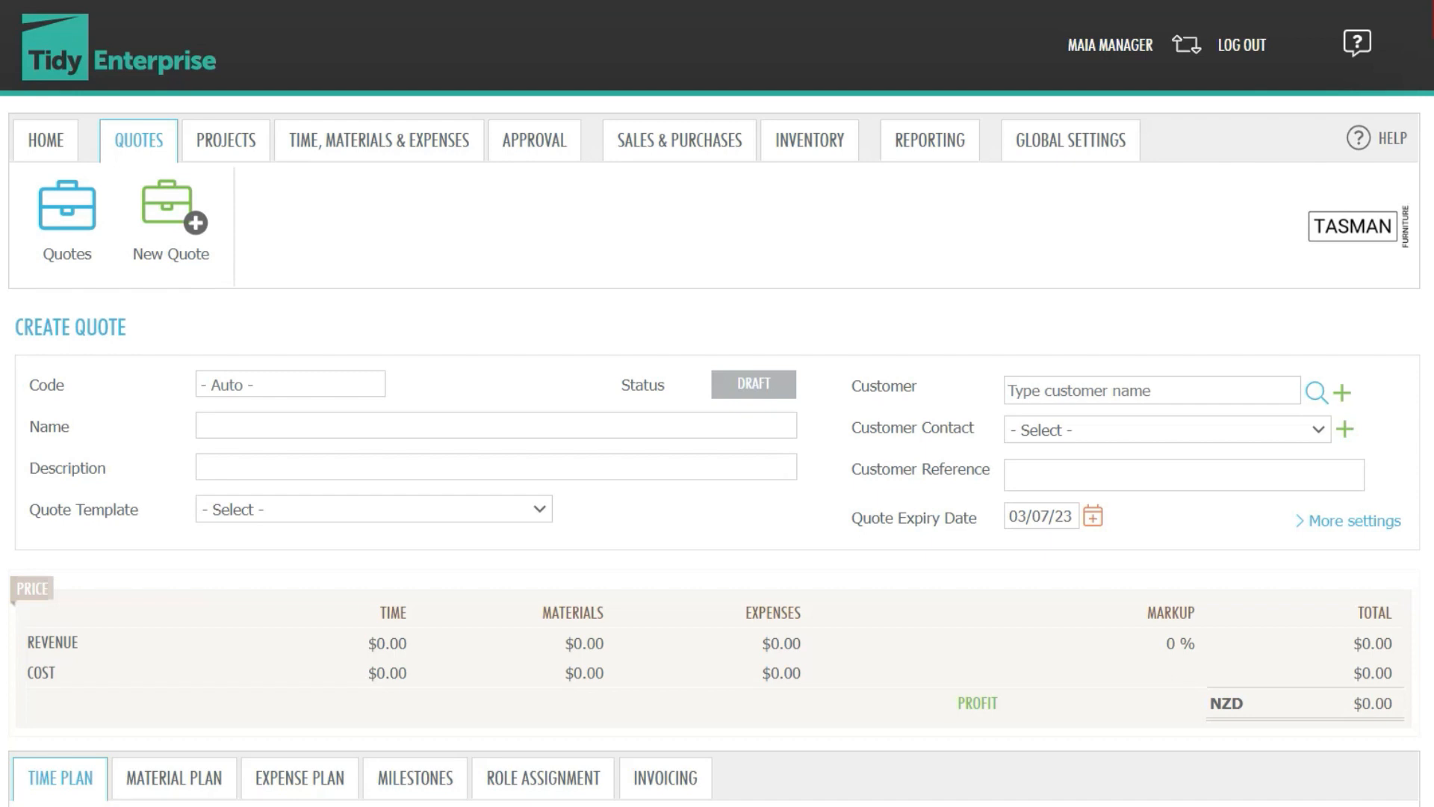
# Step: Create a new quote named June Consulting for the customer Tansley Tools
pyautogui.click(205, 229)
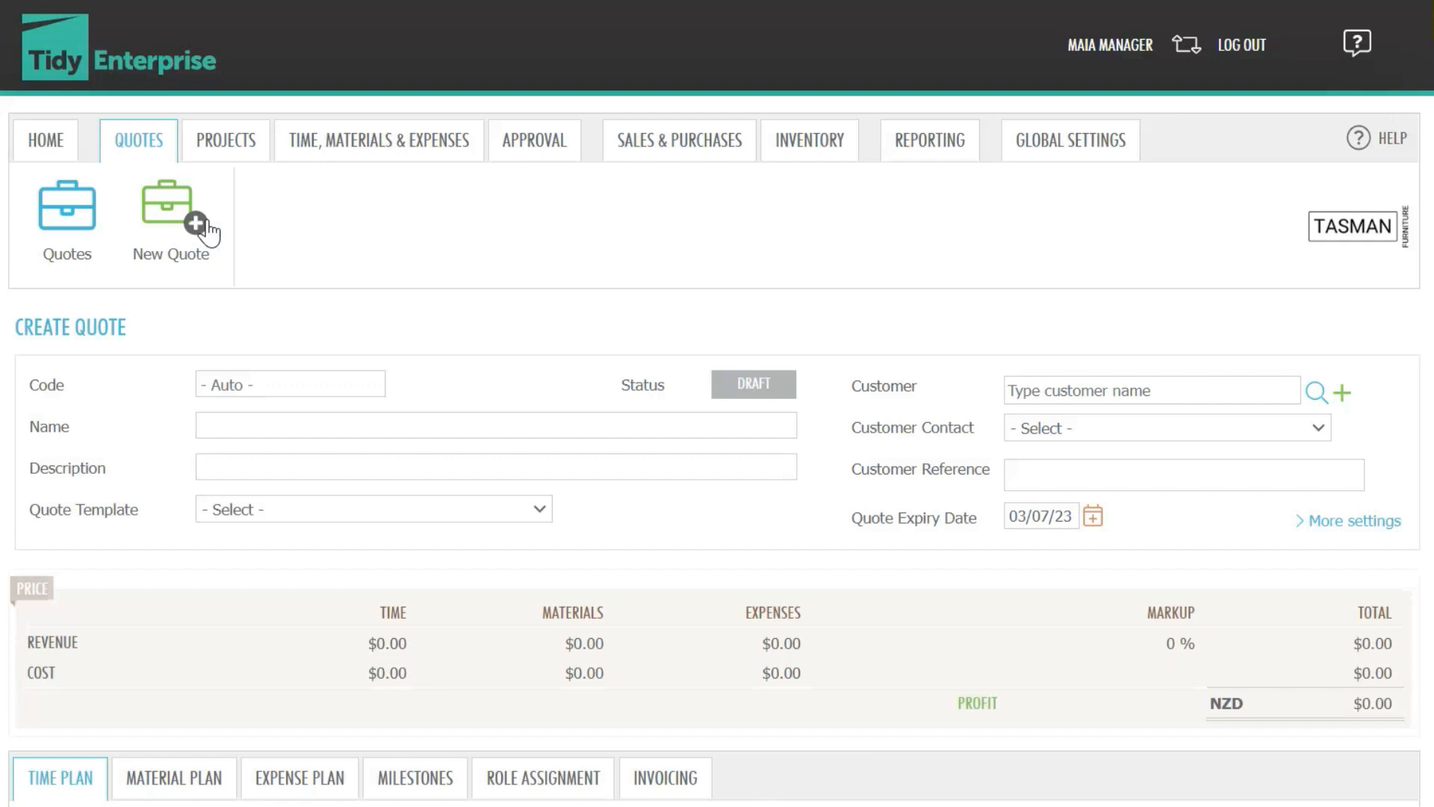
pyautogui.click(303, 430)
pyautogui.write('June Consulting')
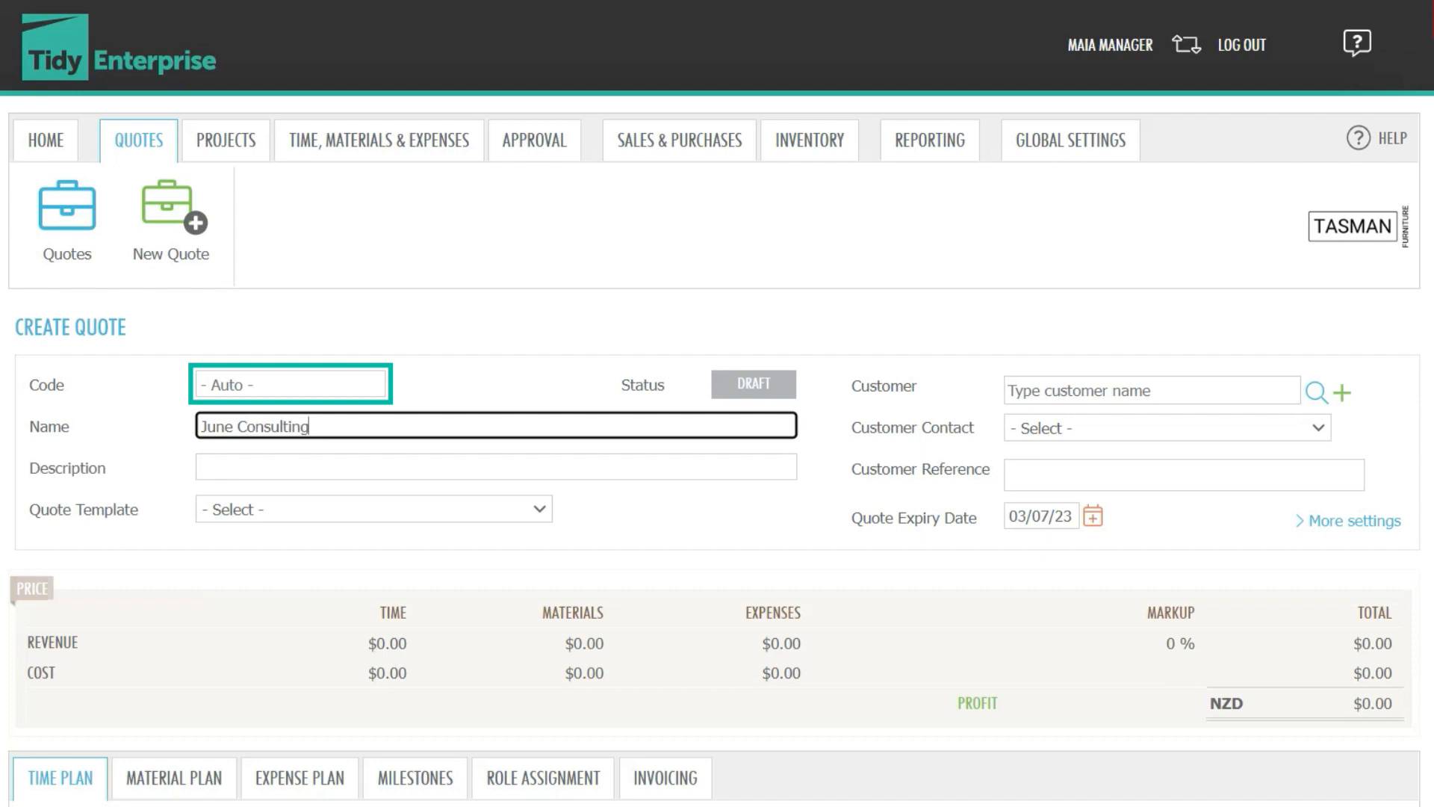
pyautogui.click(1319, 393)
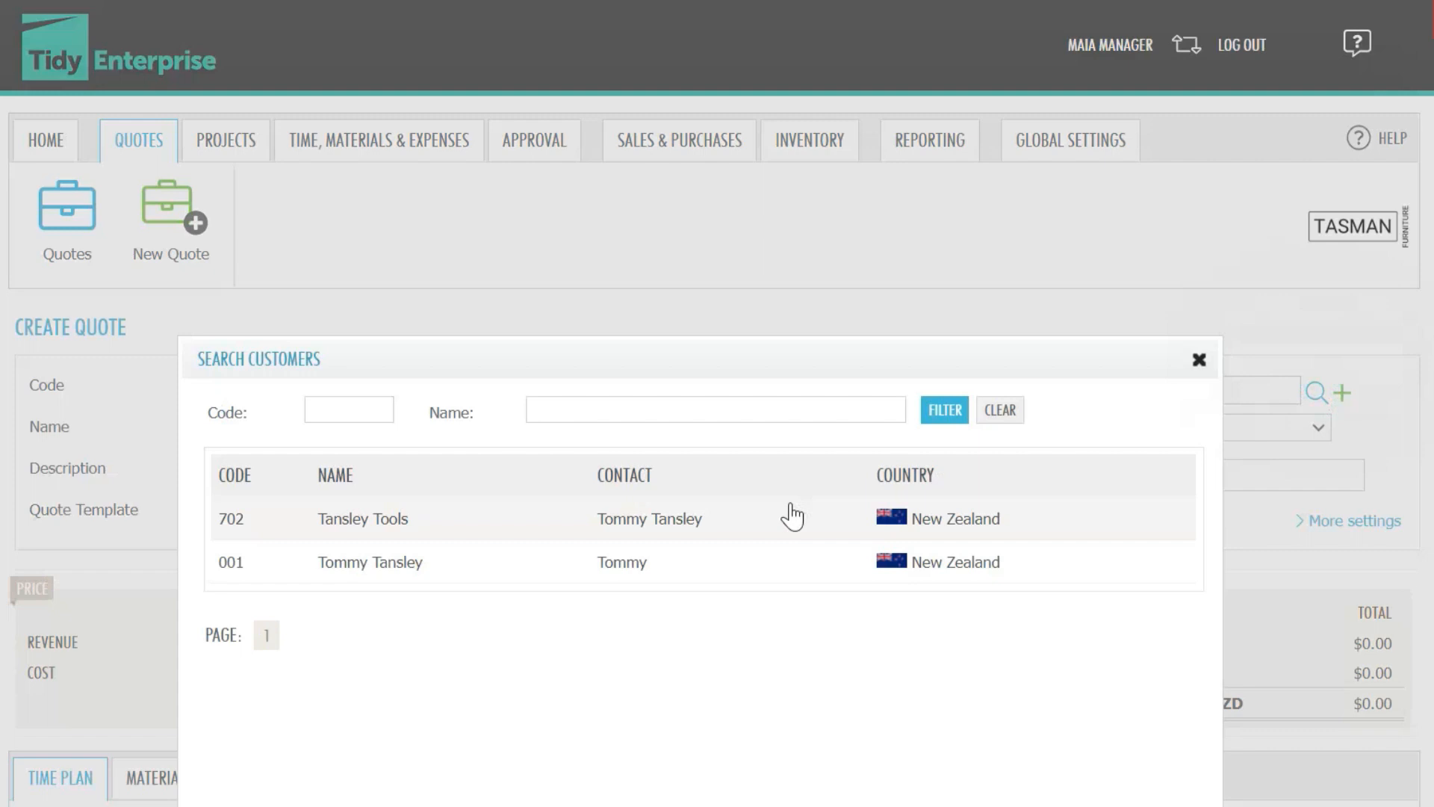
pyautogui.click(790, 508)
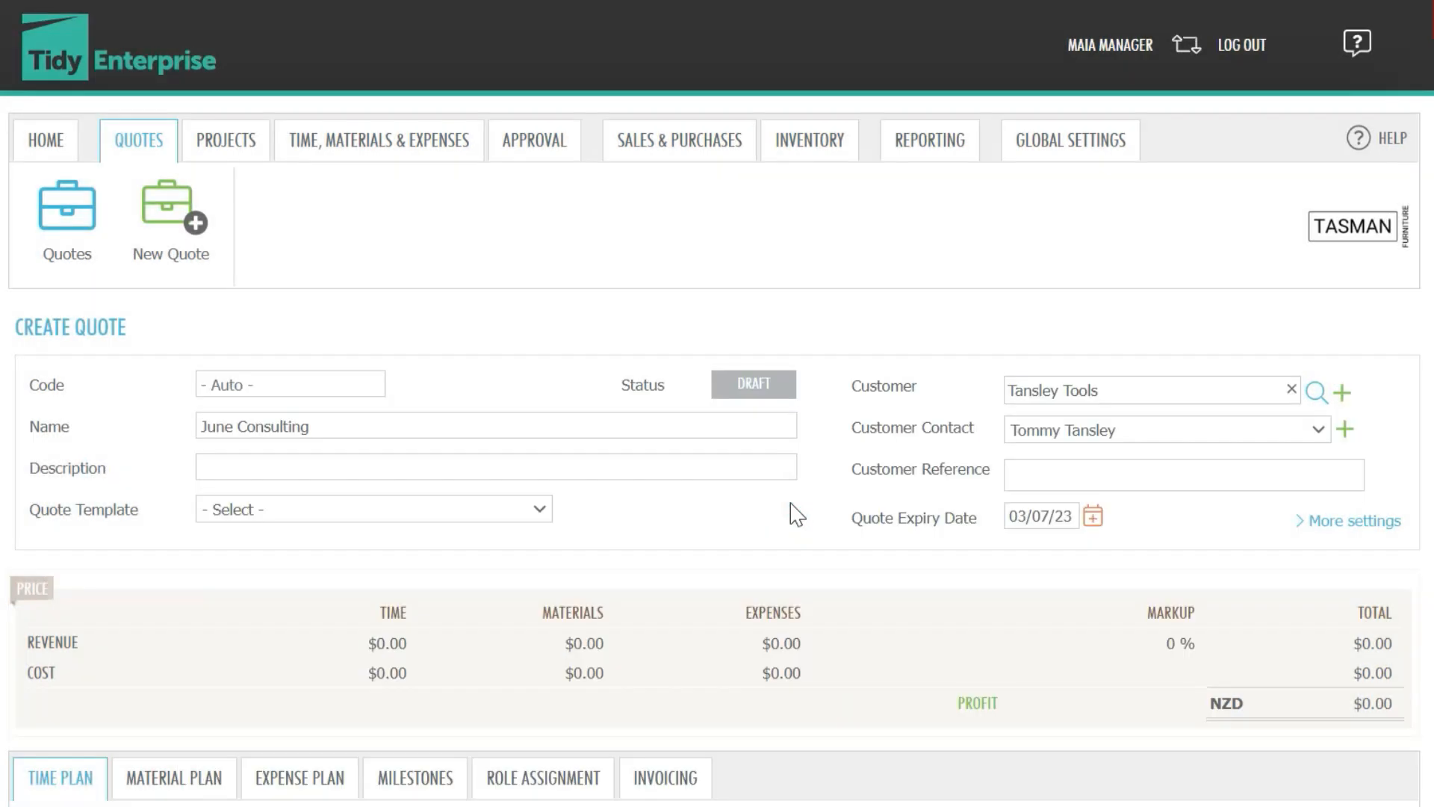
# Step: Show the quote's additional settings and set its project group to Manufacturing
pyautogui.click(1367, 523)
pyautogui.click(1239, 606)
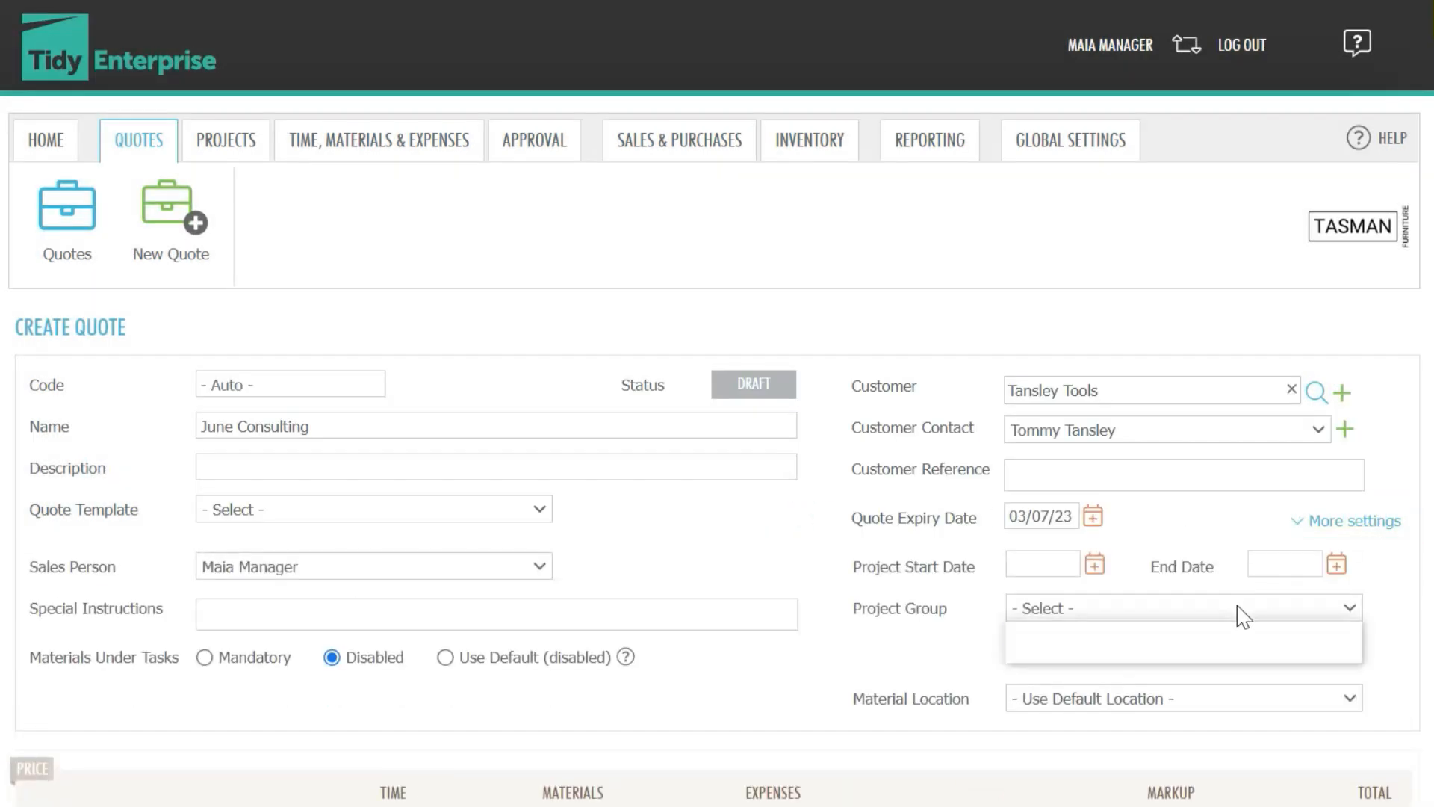
pyautogui.click(1208, 642)
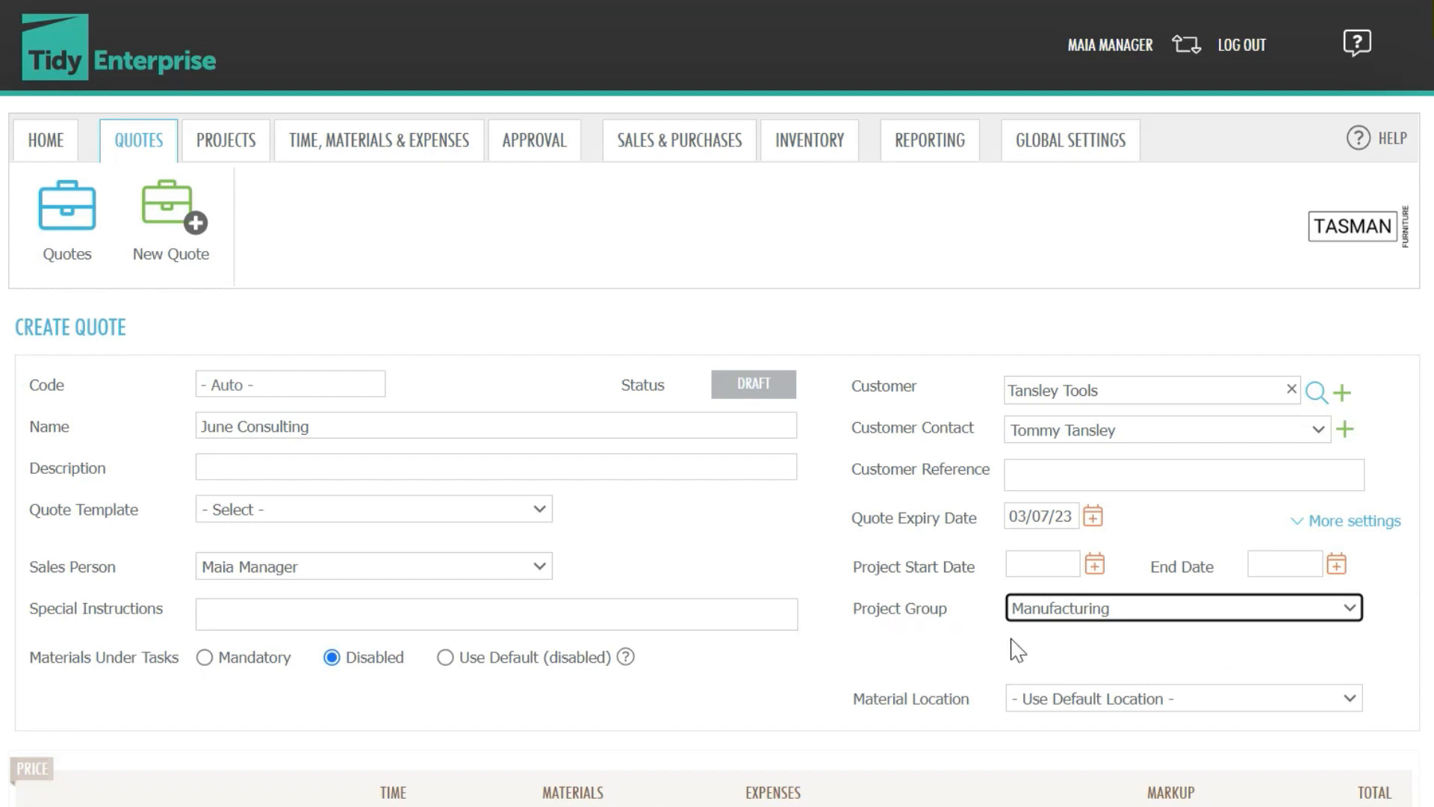
# Step: Check the available sales person choices and view the quote's role assignment
pyautogui.click(518, 571)
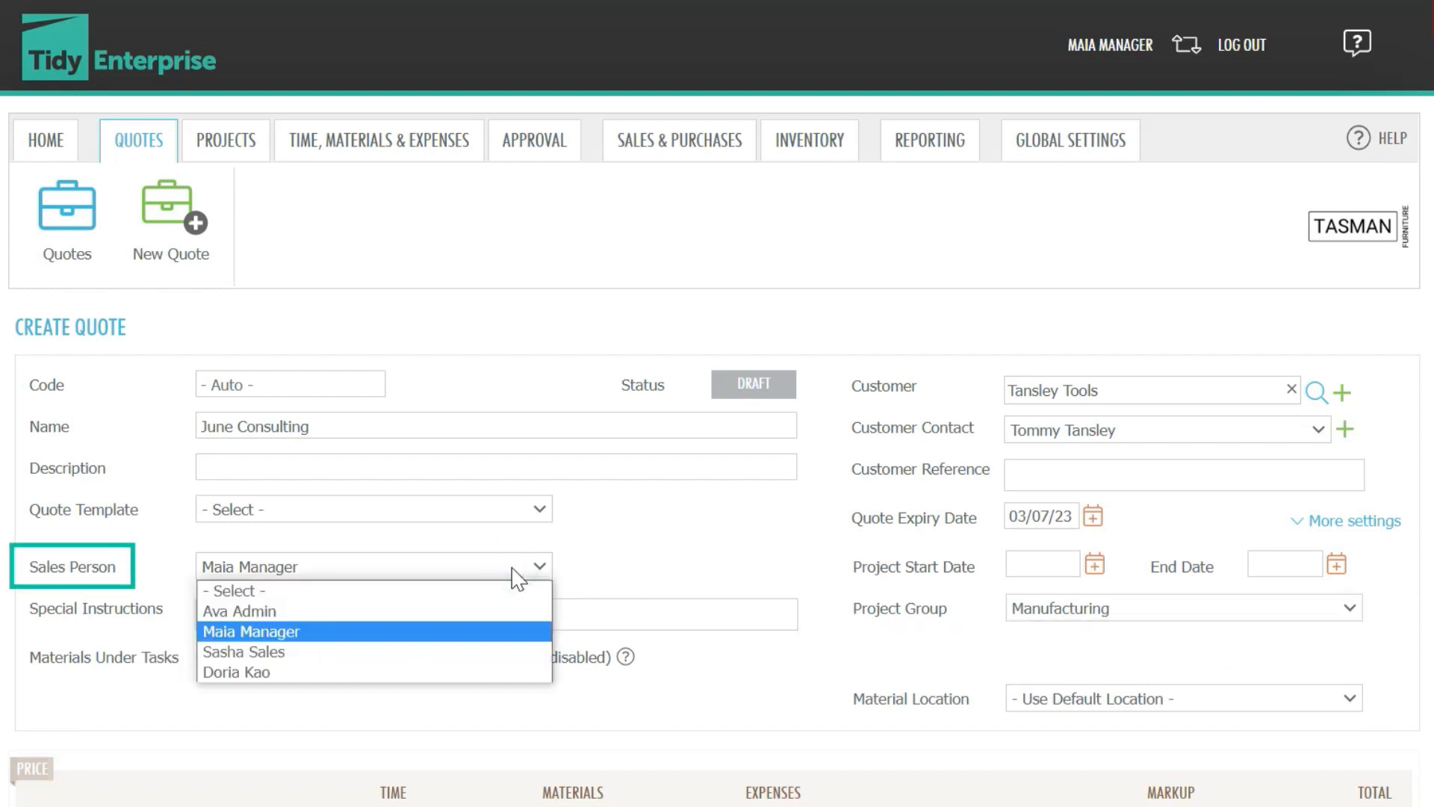
pyautogui.click(508, 565)
pyautogui.scroll(-5, 512, 576)
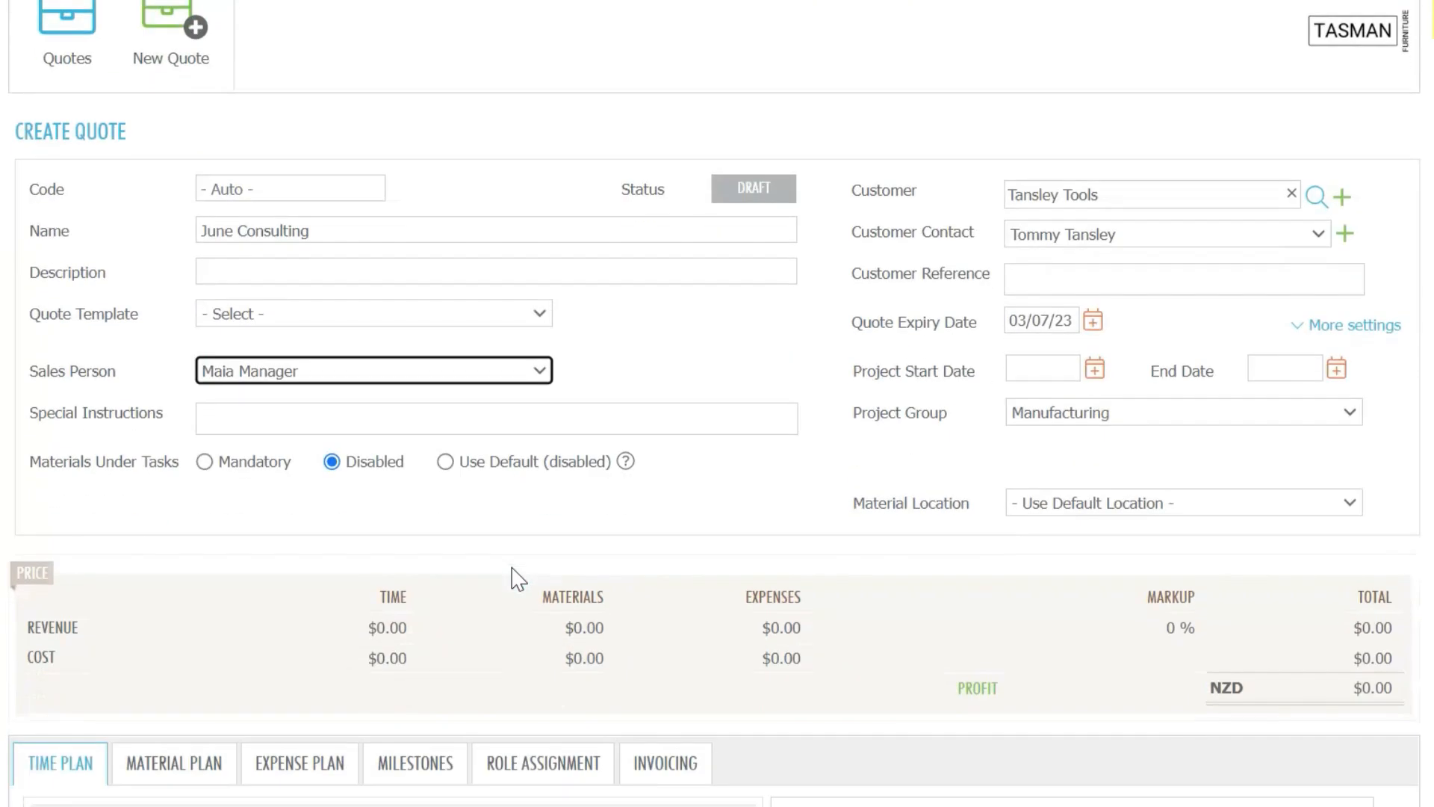
pyautogui.scroll(-3, 519, 351)
pyautogui.click(514, 261)
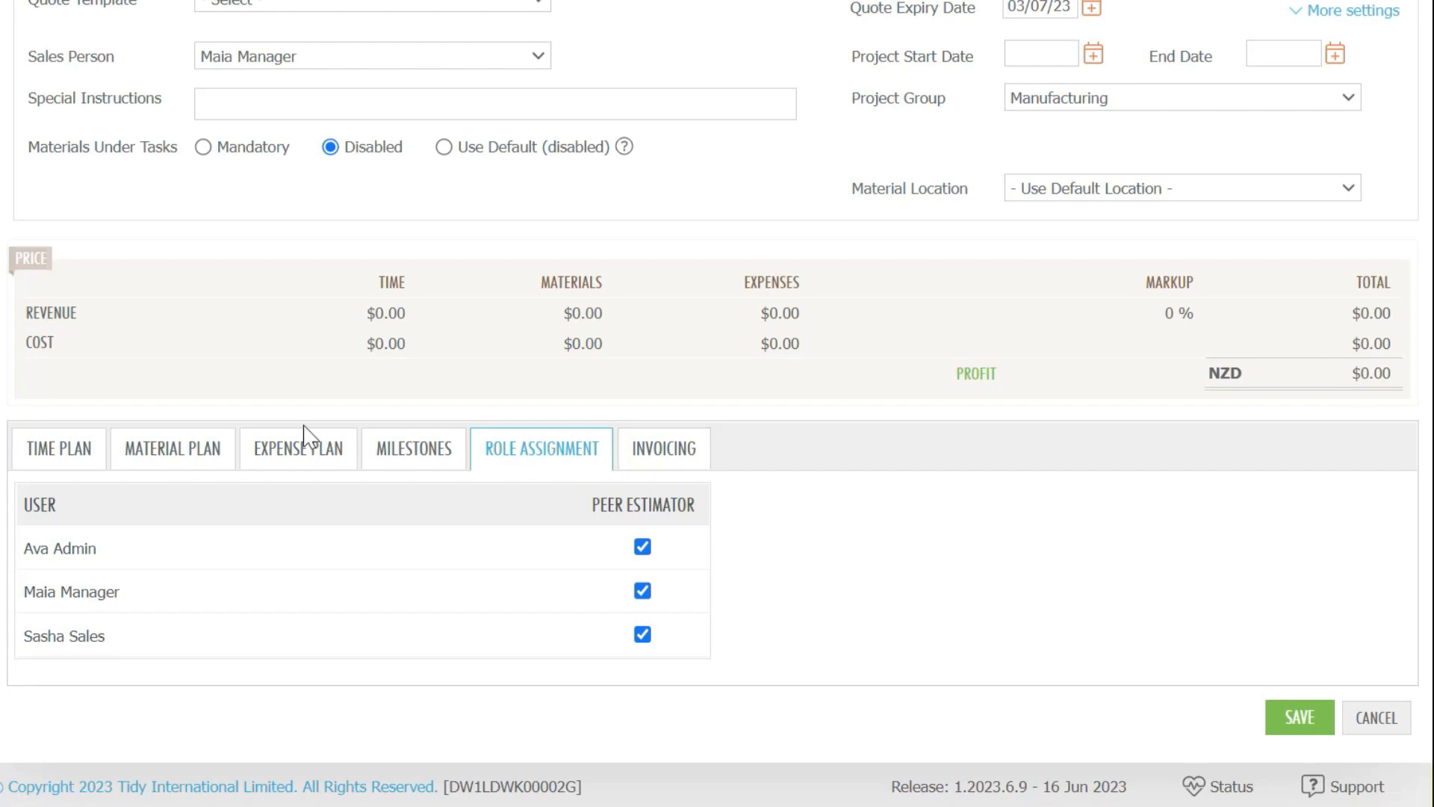
# Step: Name the first top-level task in the quote's time plan Custom designs
pyautogui.click(60, 447)
pyautogui.scroll(-3, 64, 448)
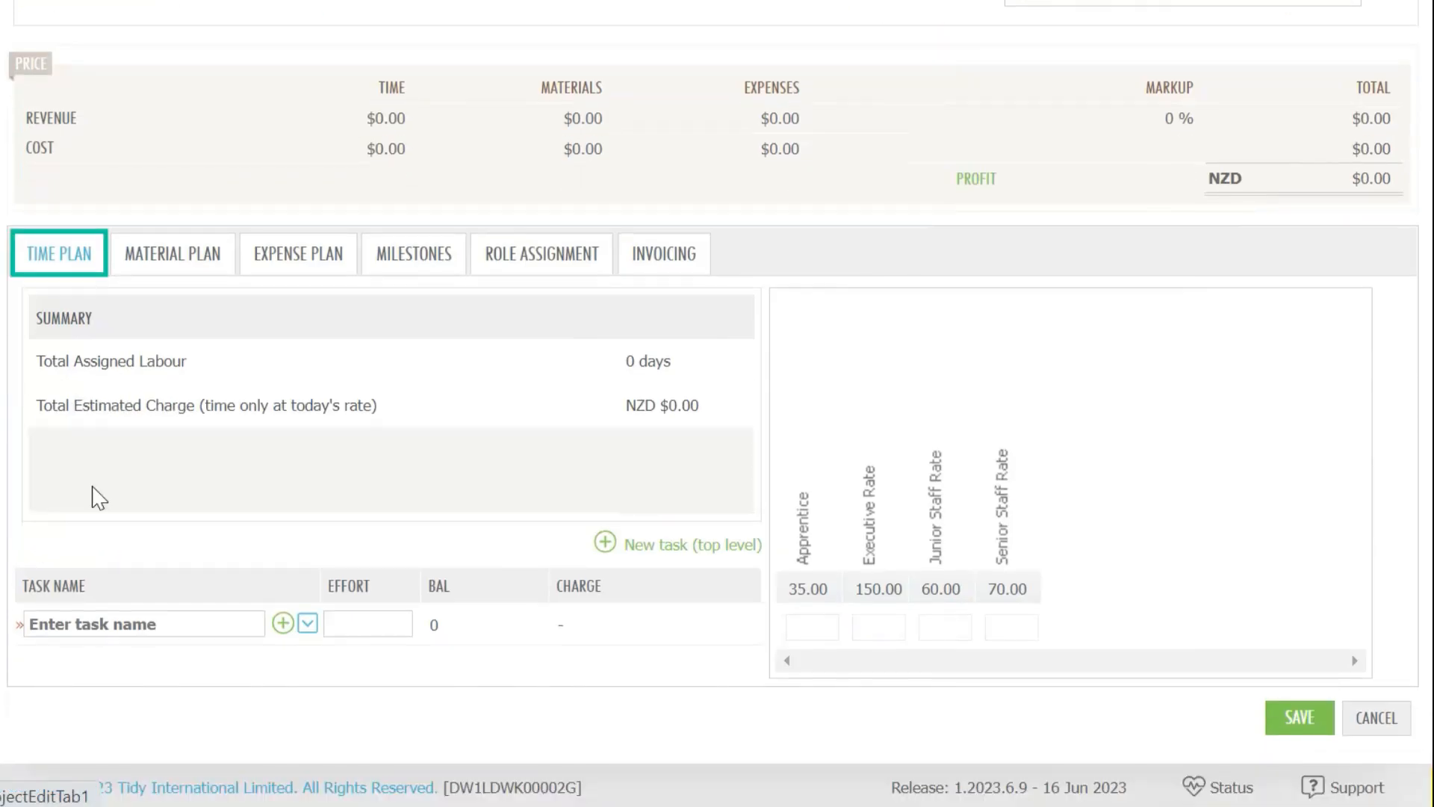
pyautogui.click(198, 625)
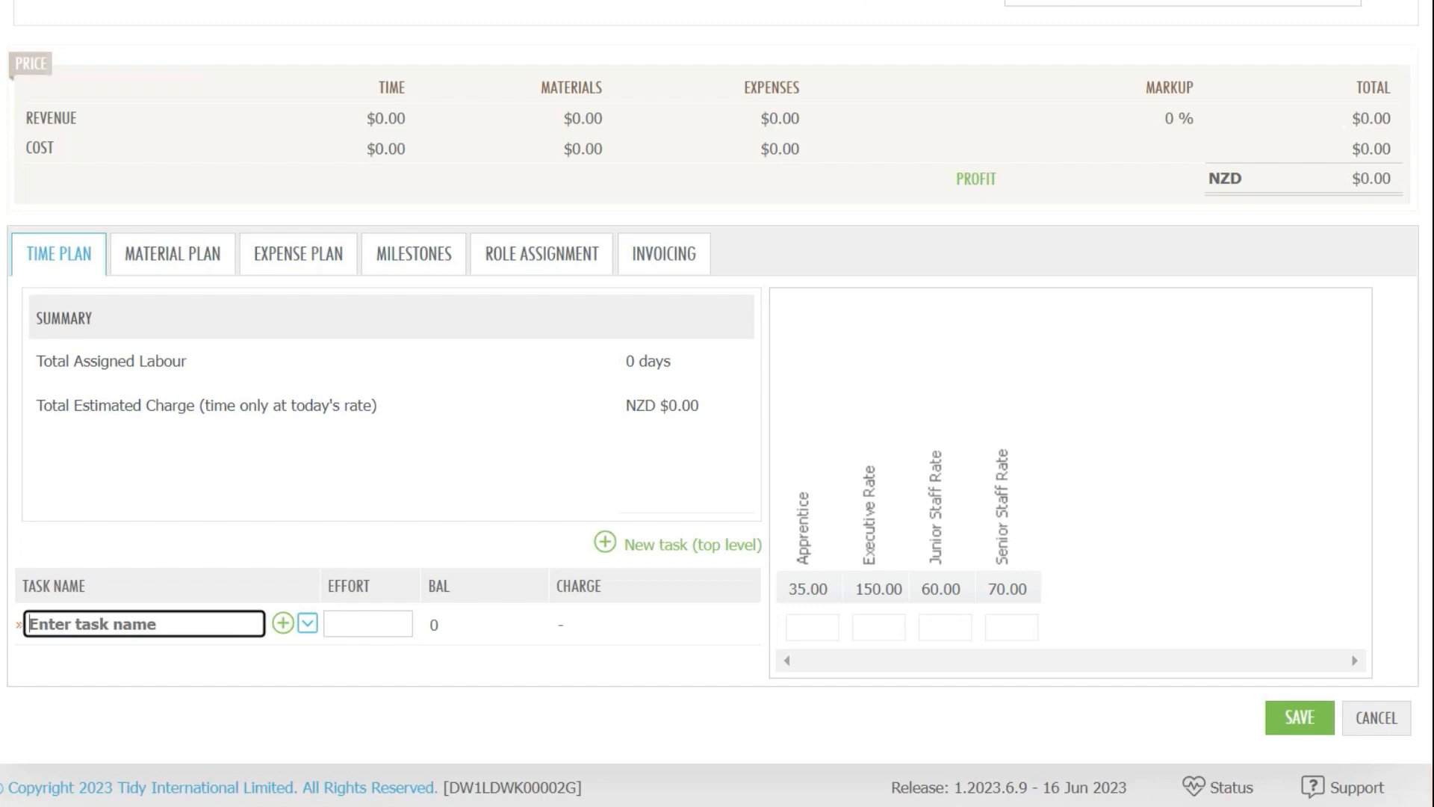
pyautogui.write('Custom designs')
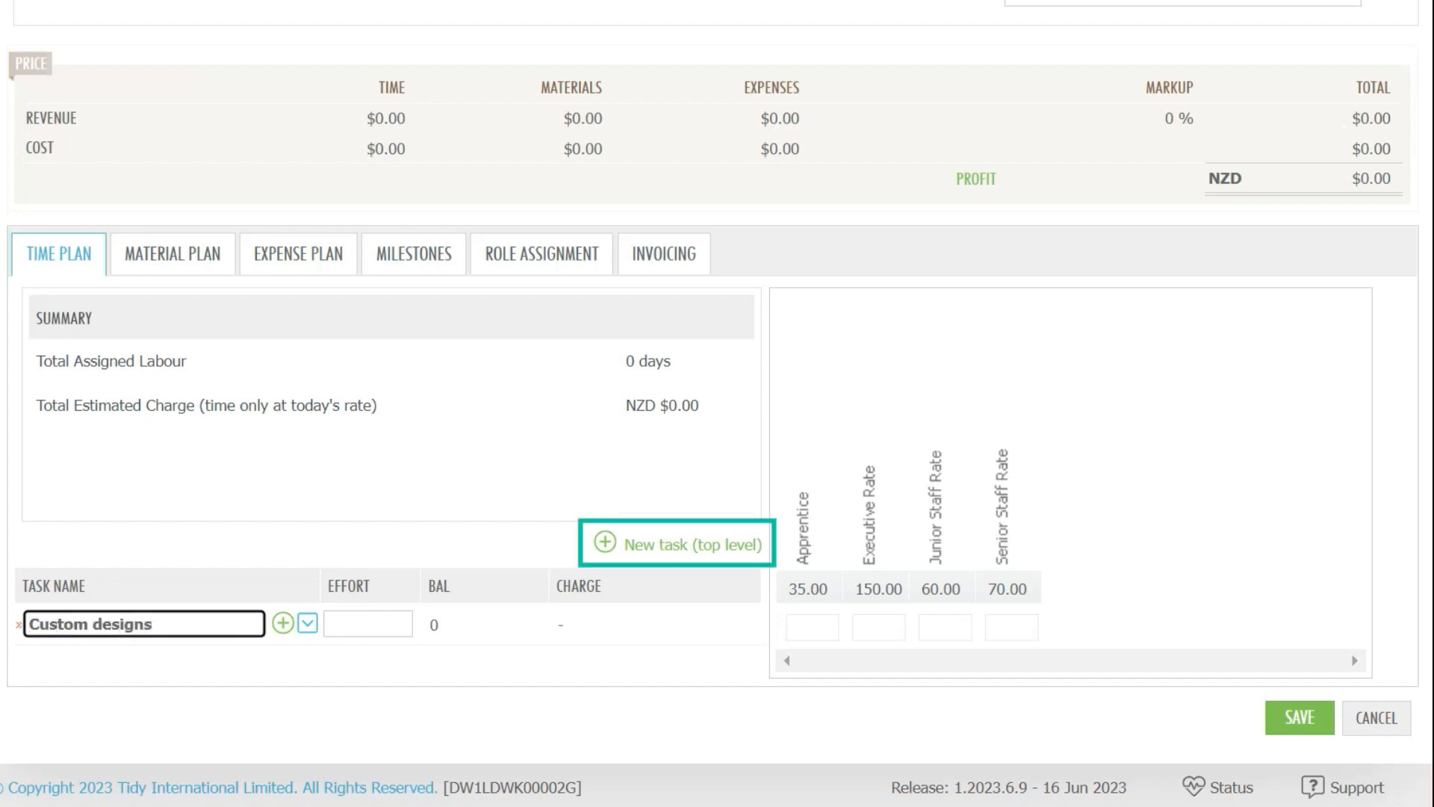
# Step: Add two subtasks named Meeting 1 and Meeting 2 under the Custom designs task
pyautogui.click(284, 624)
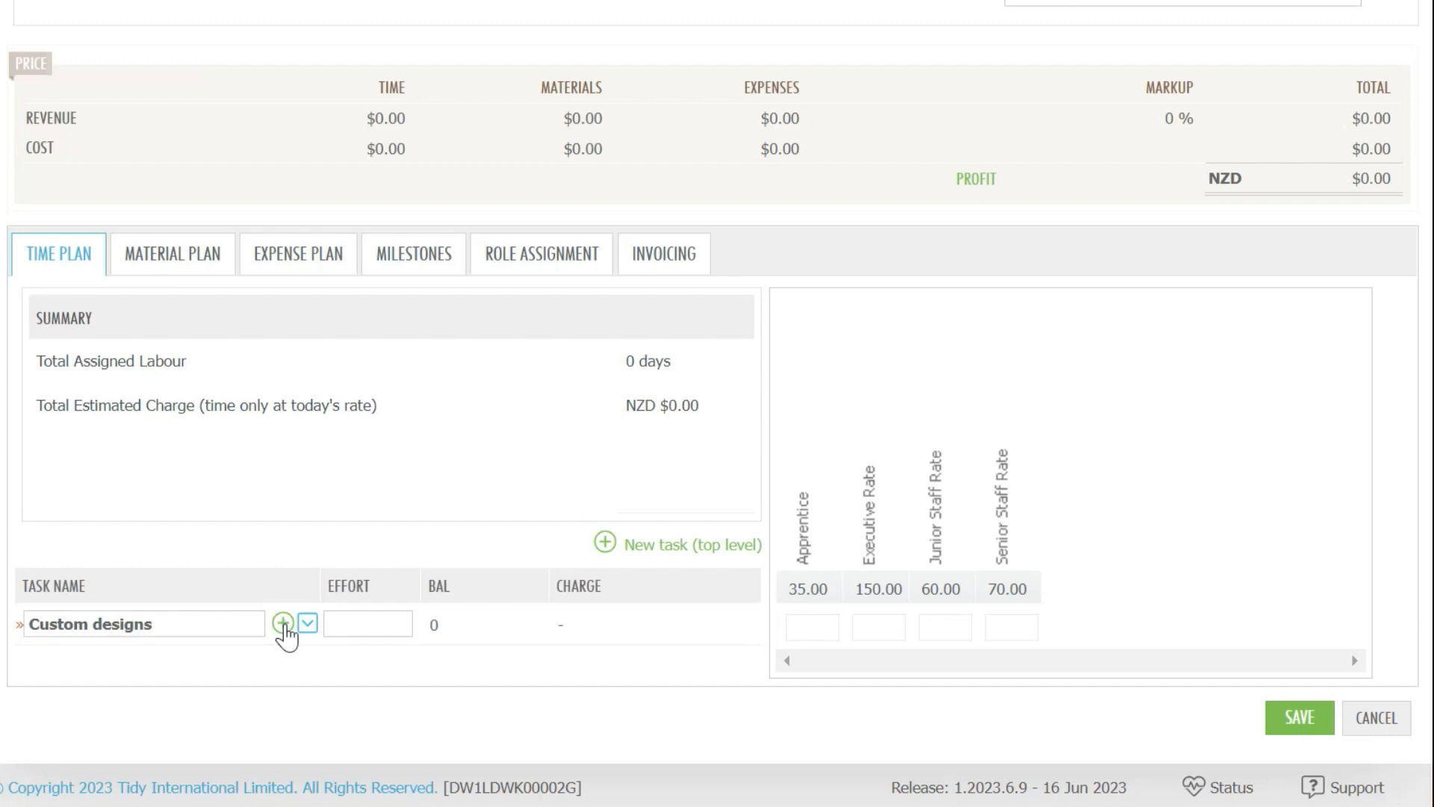
pyautogui.write('M')
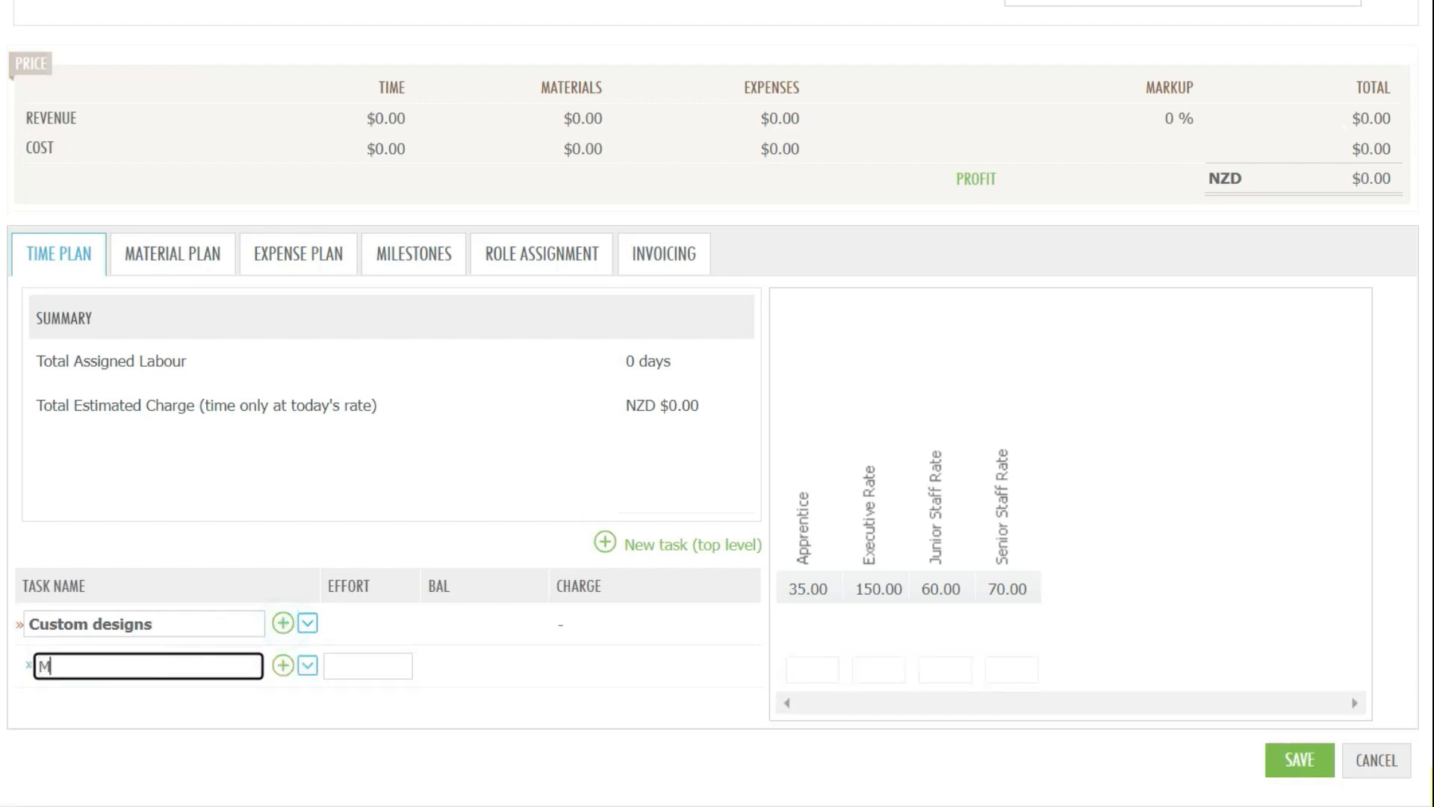
pyautogui.write('eeting 1')
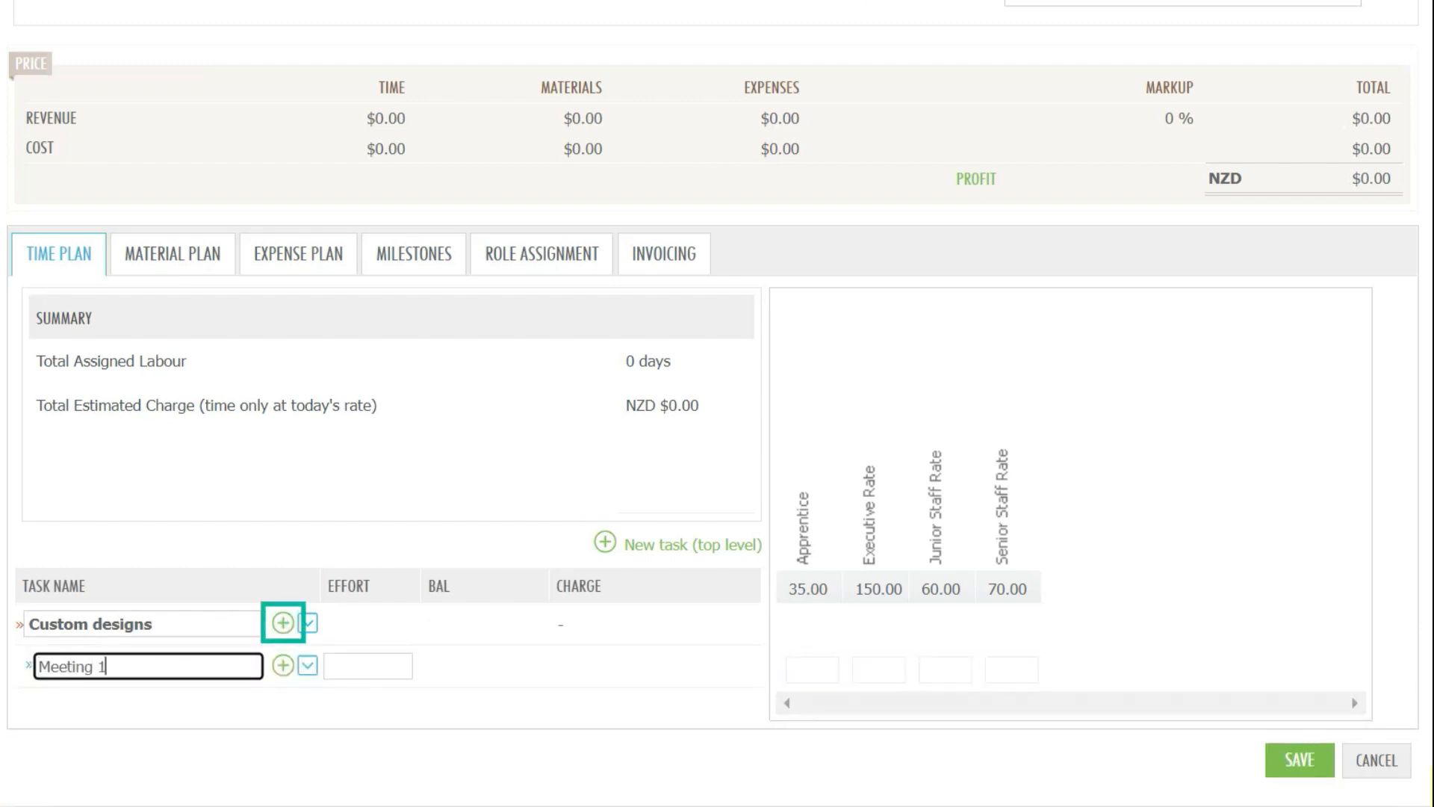
pyautogui.click(283, 626)
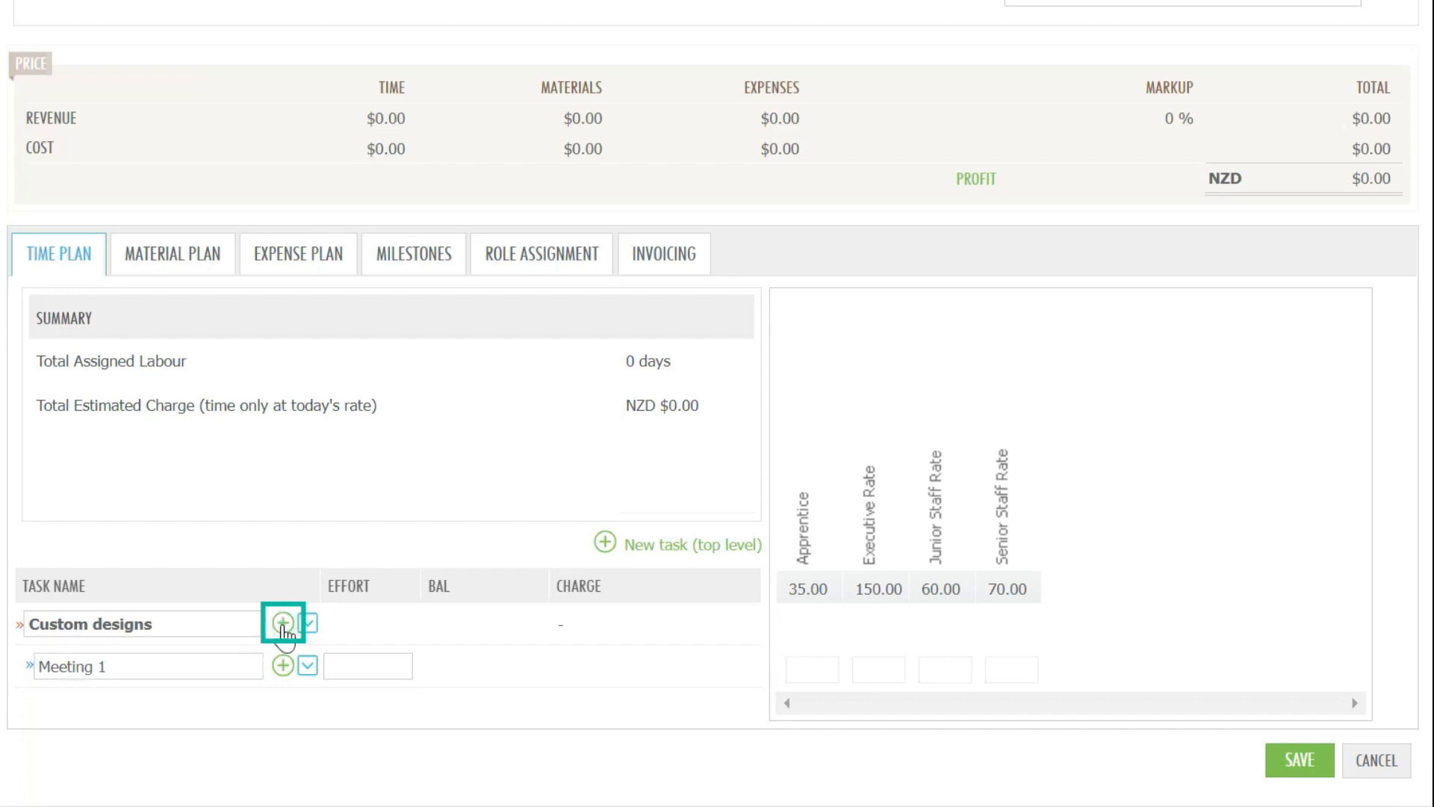
pyautogui.write('Meeting 2')
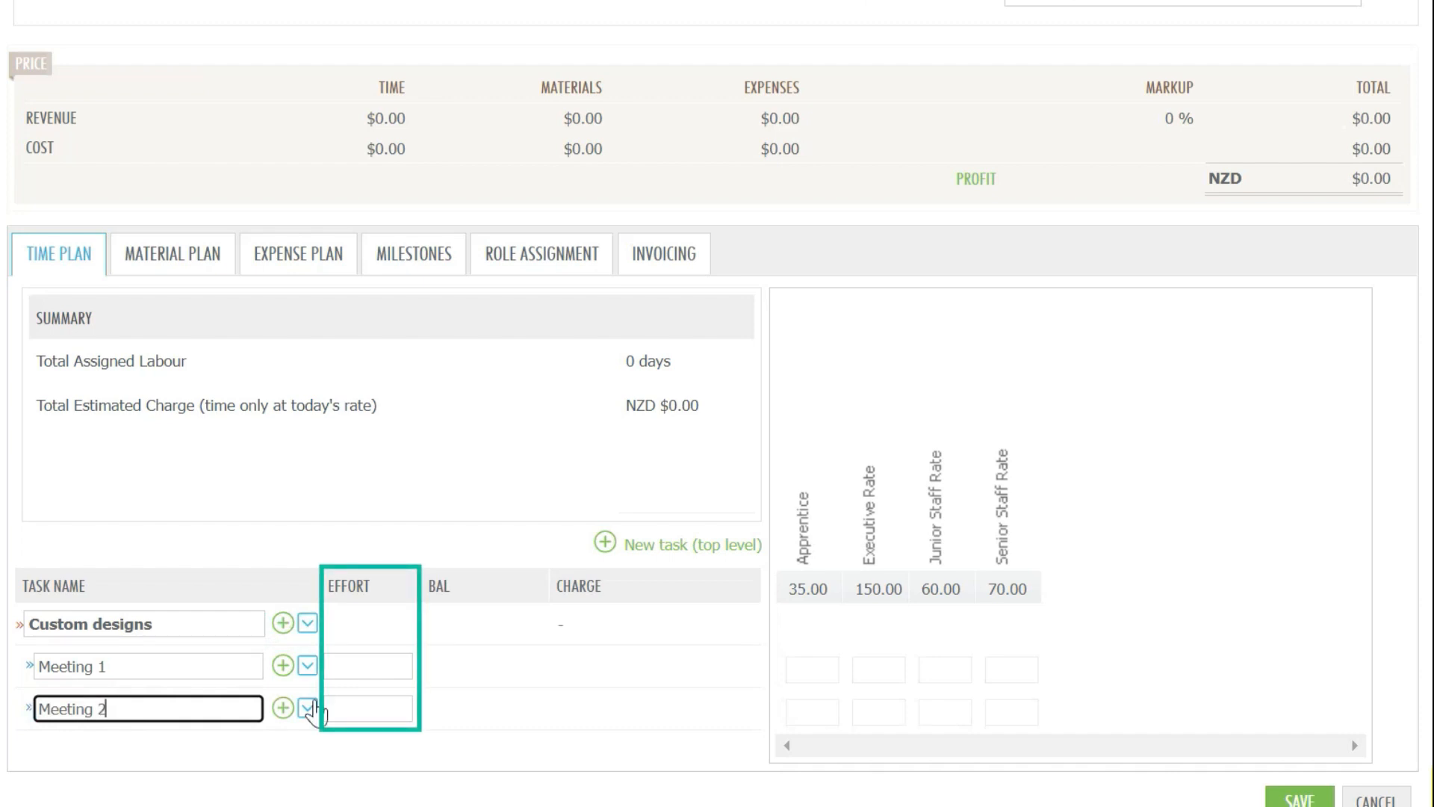
# Step: Set the effort of the Meeting 1 subtask to 10 hours
pyautogui.click(380, 666)
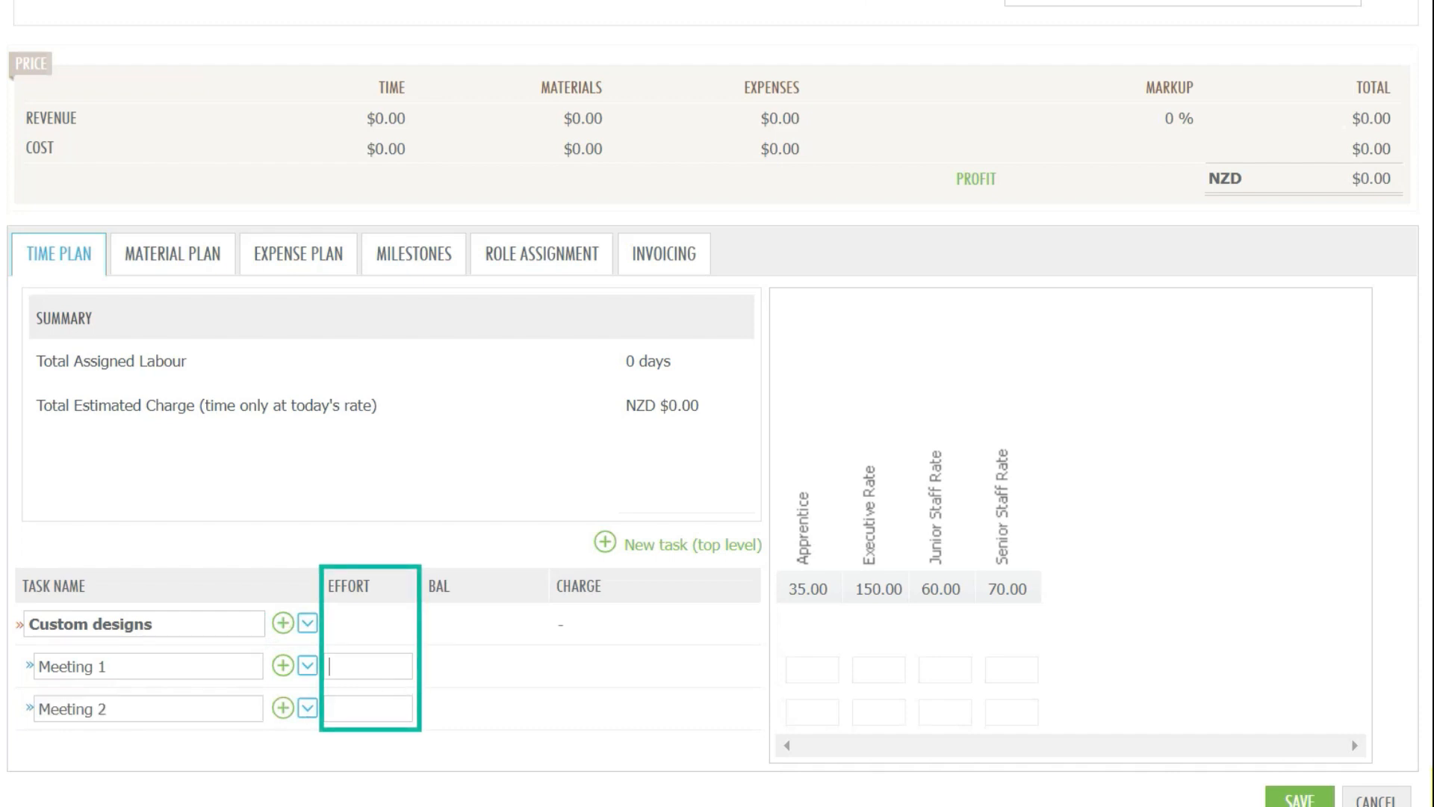
pyautogui.write('10')
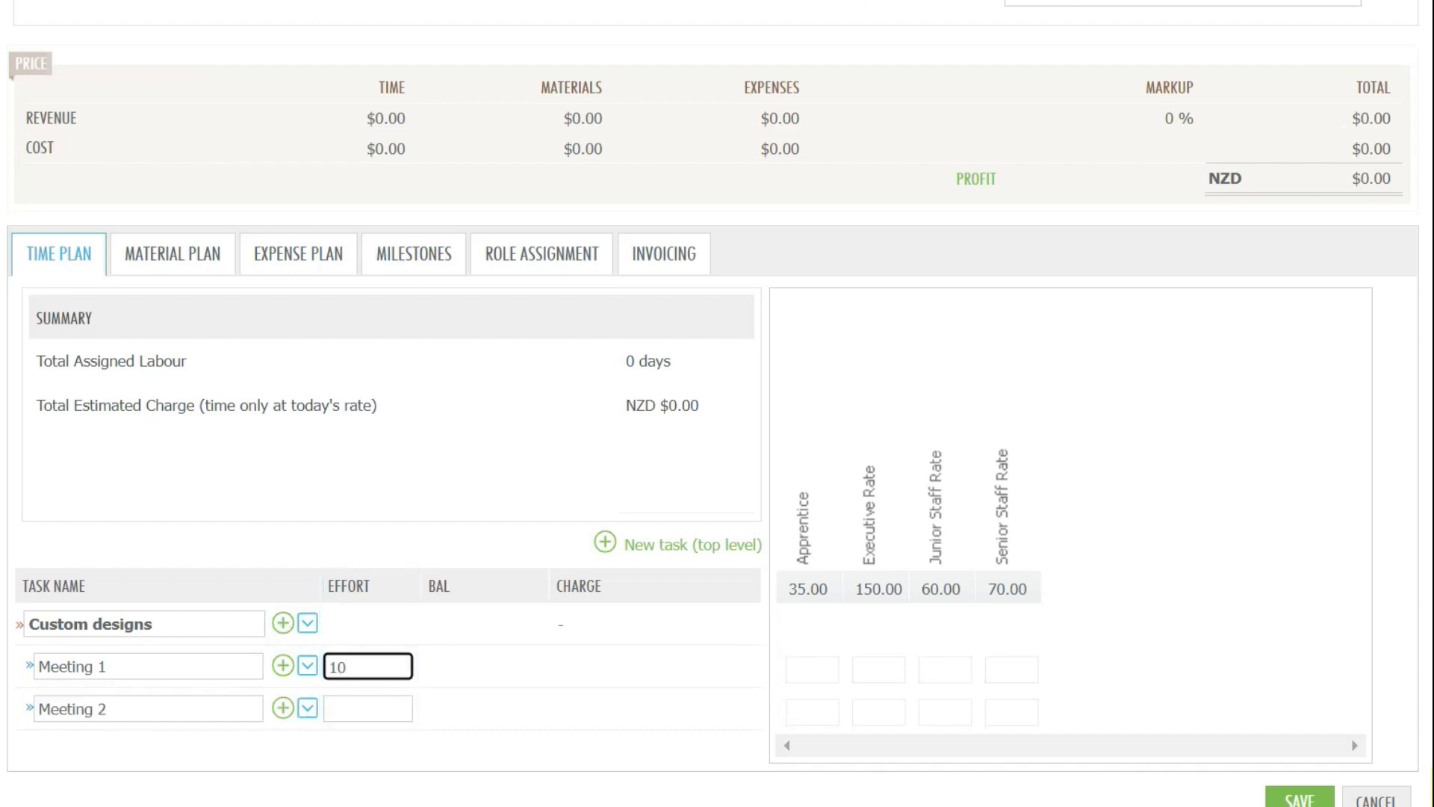
pyautogui.press('Return')
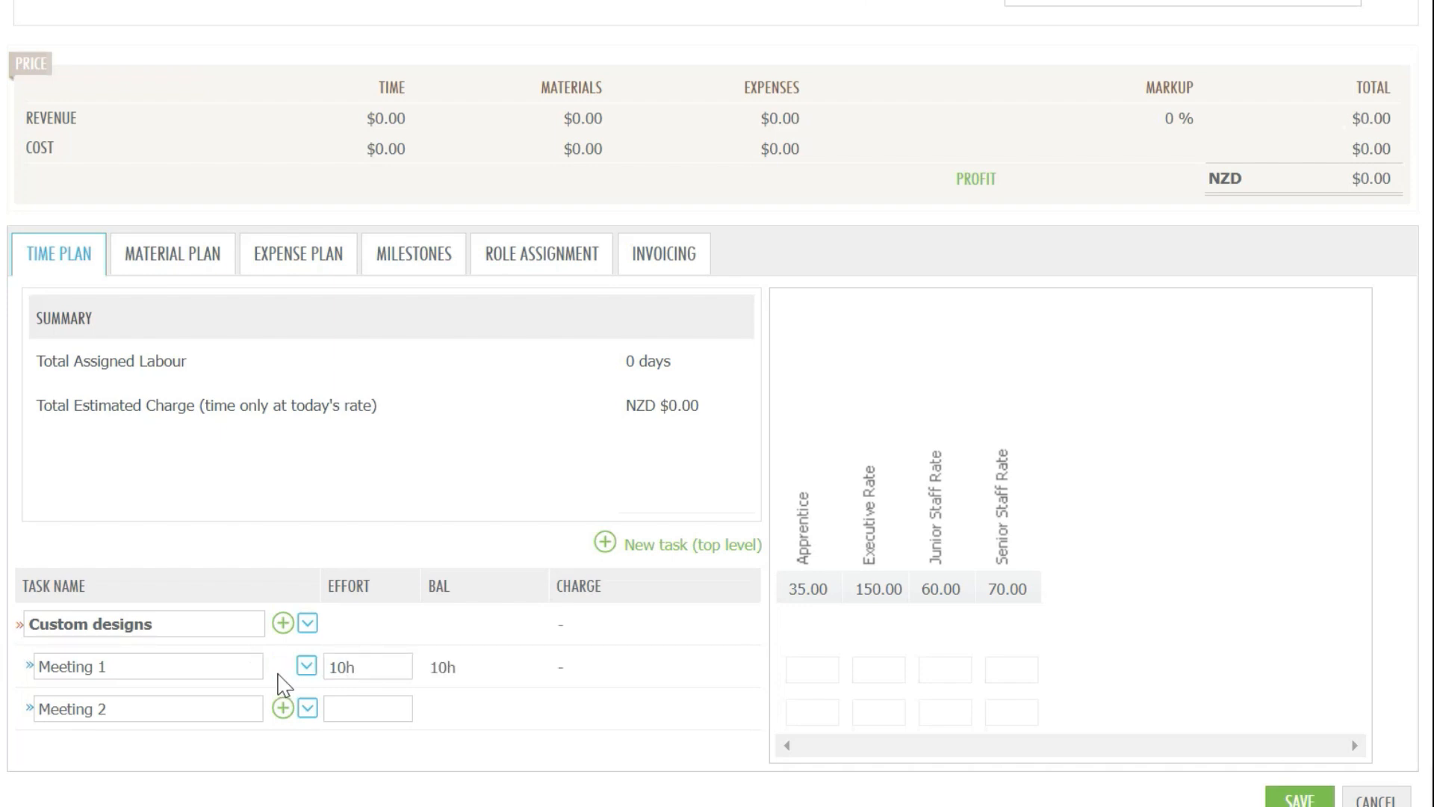
pyautogui.click(362, 708)
pyautogui.write('5')
pyautogui.press('Return')
pyautogui.moveTo(340, 704); pyautogui.dragTo(348, 708)
pyautogui.press('BackSpace')
pyautogui.press('Return')
# Step: Assign Meeting 1 labour of 2 hours at the Junior Staff Rate and 5 hours at the Senior Staff Rate
pyautogui.click(946, 669)
pyautogui.write('2')
pyautogui.press('Return')
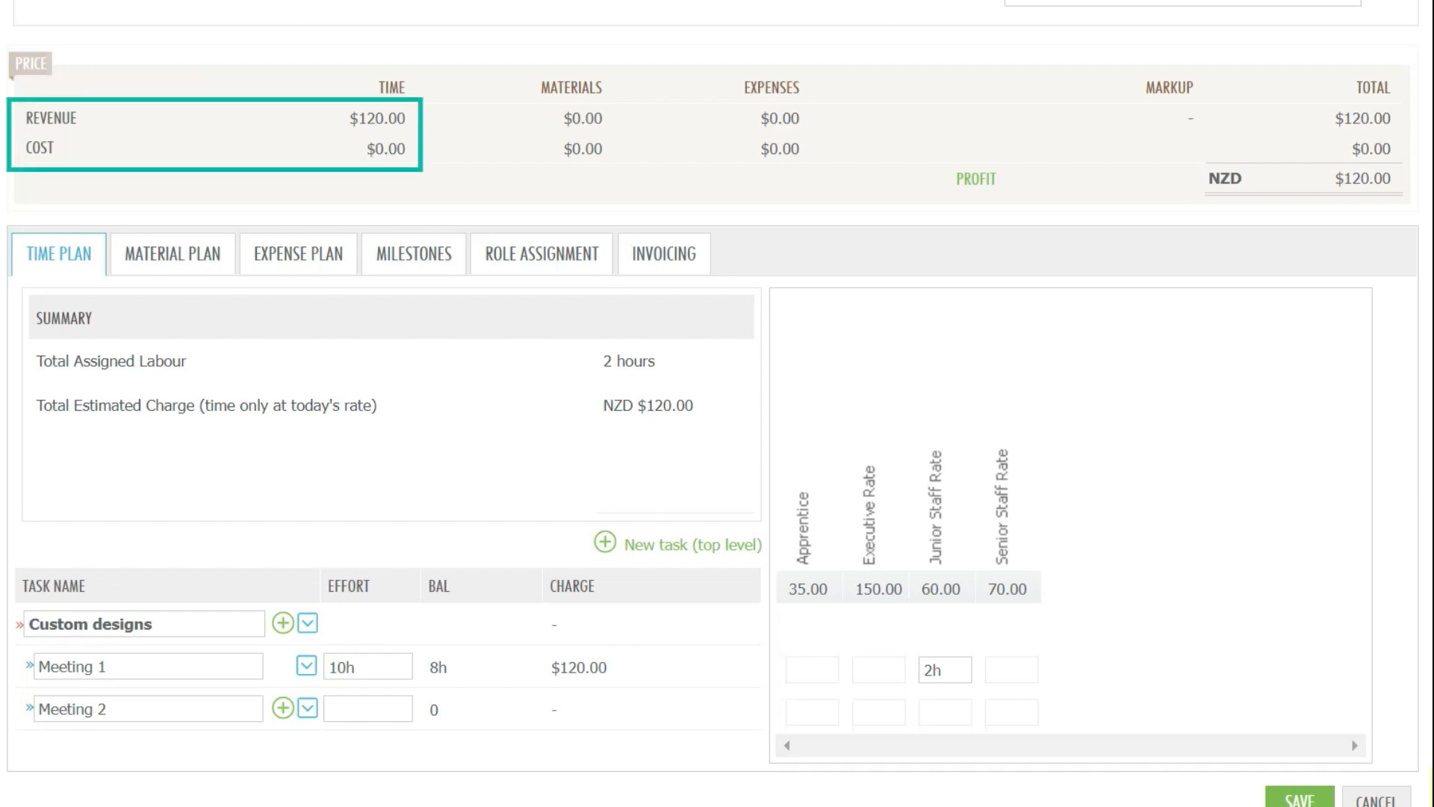
pyautogui.click(1001, 669)
pyautogui.write('5')
pyautogui.click(1143, 657)
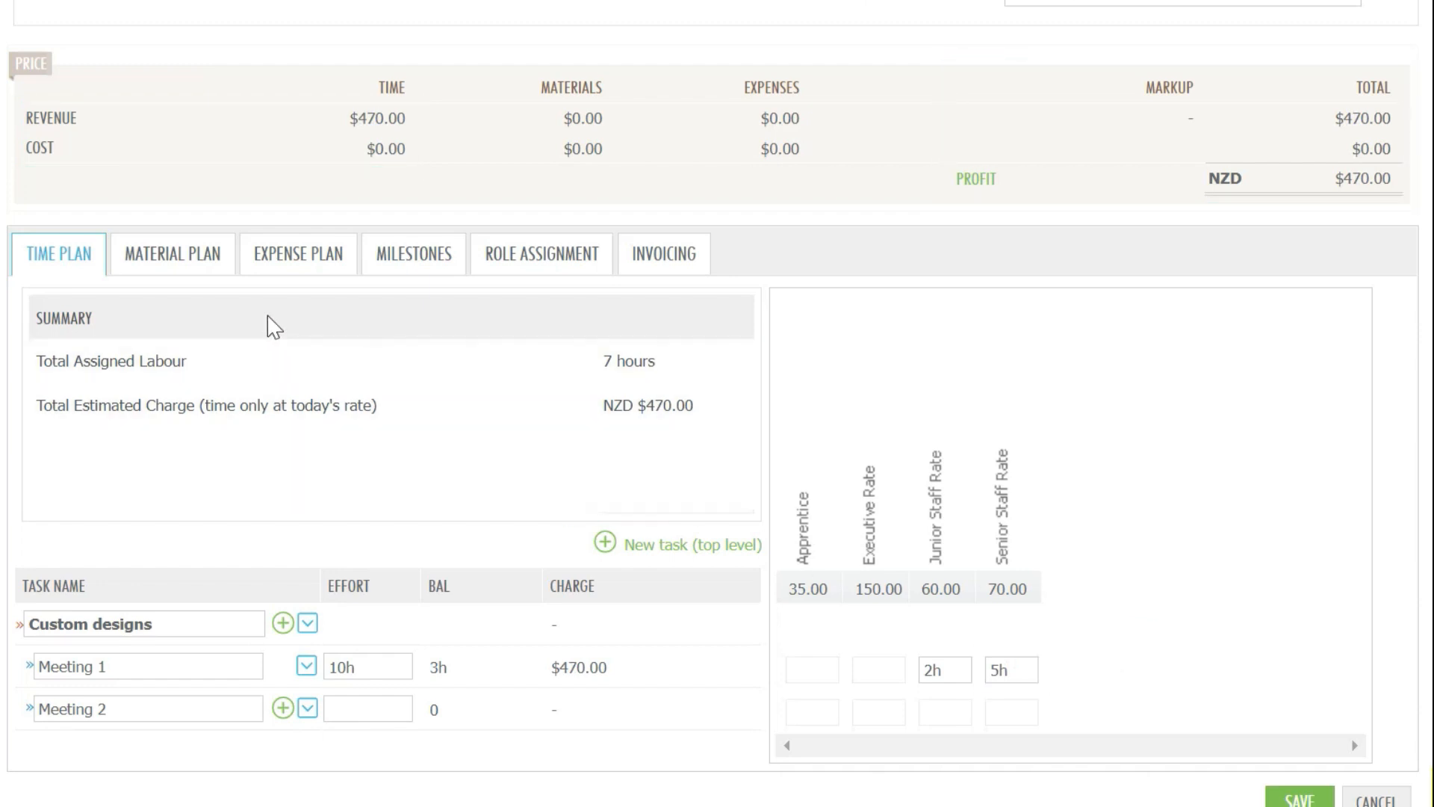
# Step: Add two empty planned material lines to the quote's material plan
pyautogui.click(196, 254)
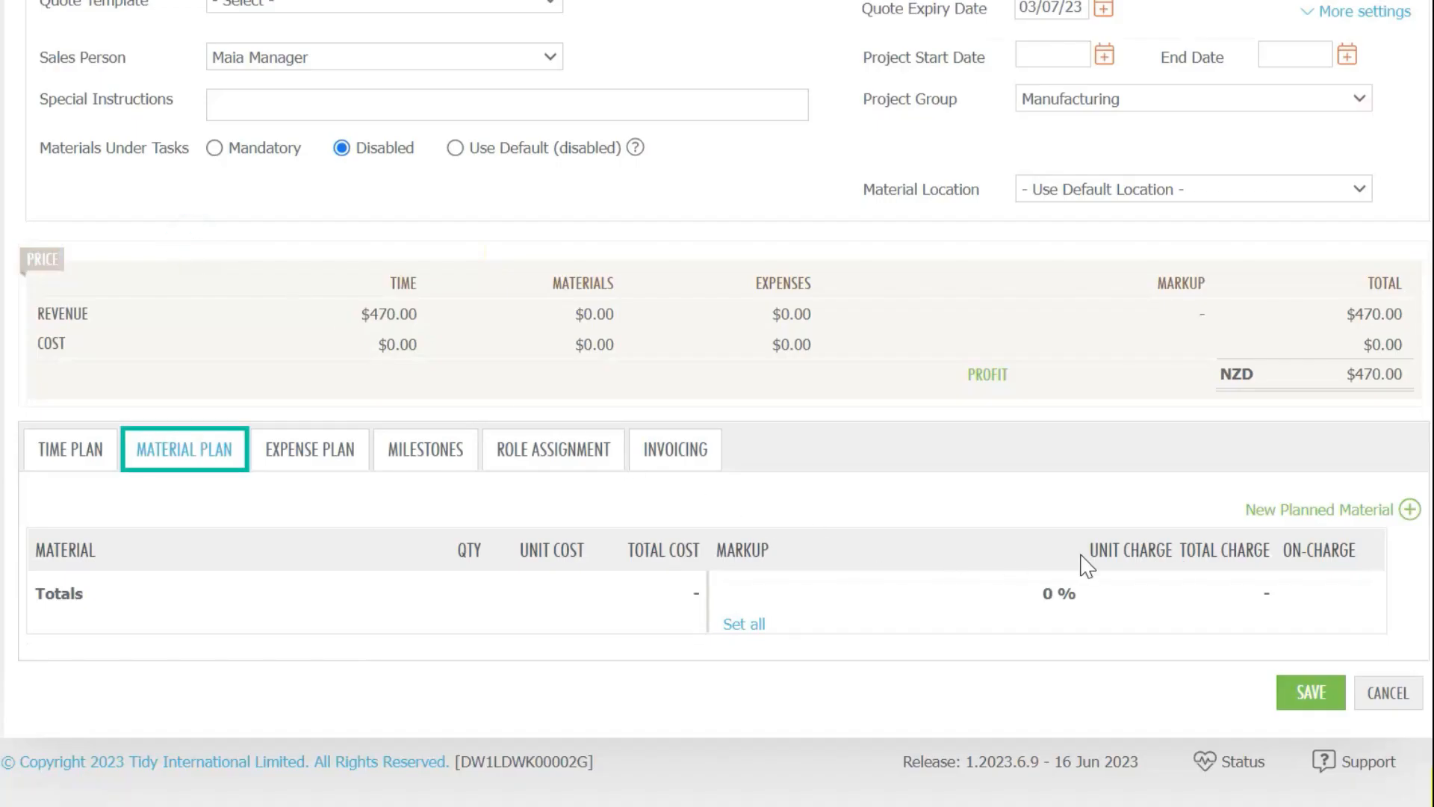
pyautogui.click(1316, 508)
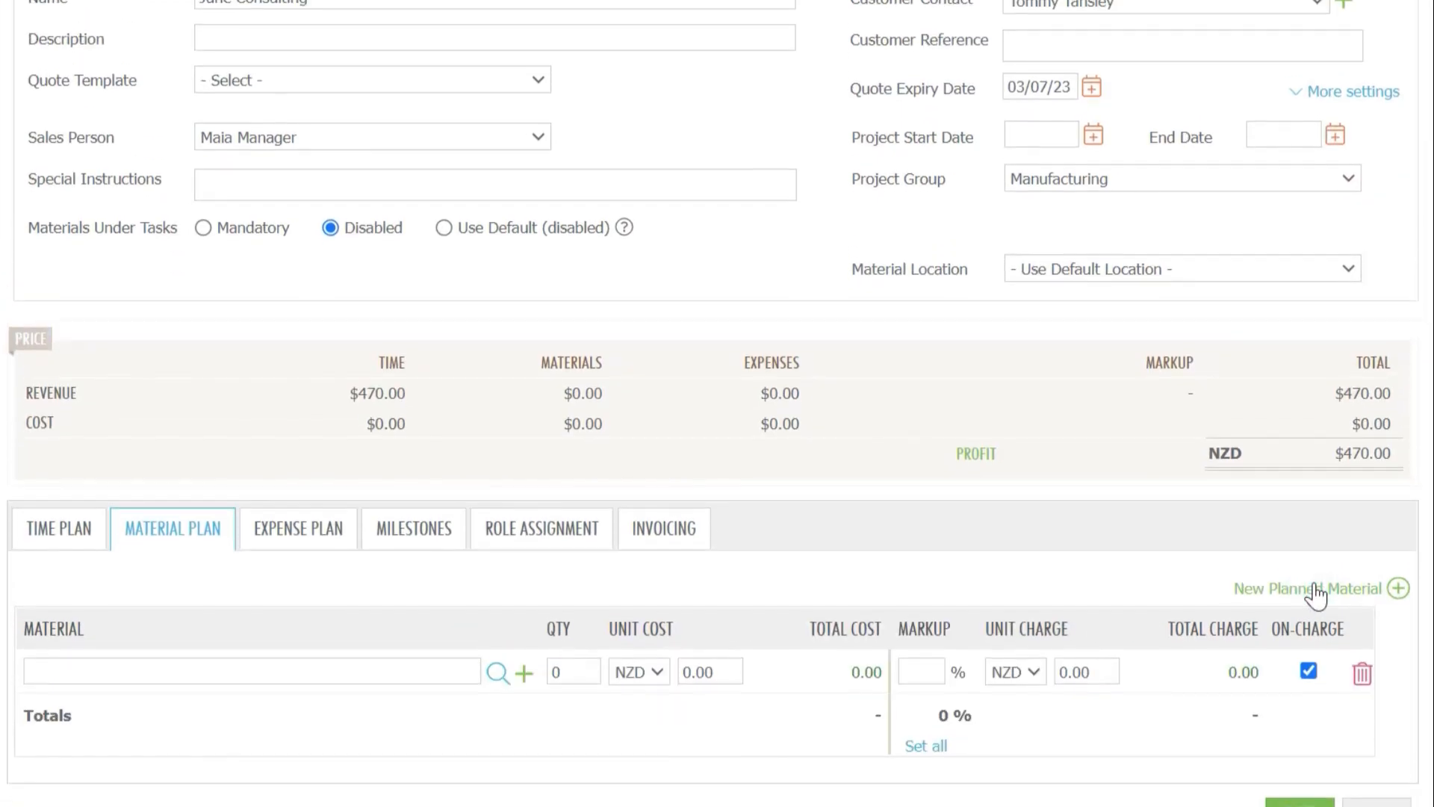
pyautogui.click(1329, 595)
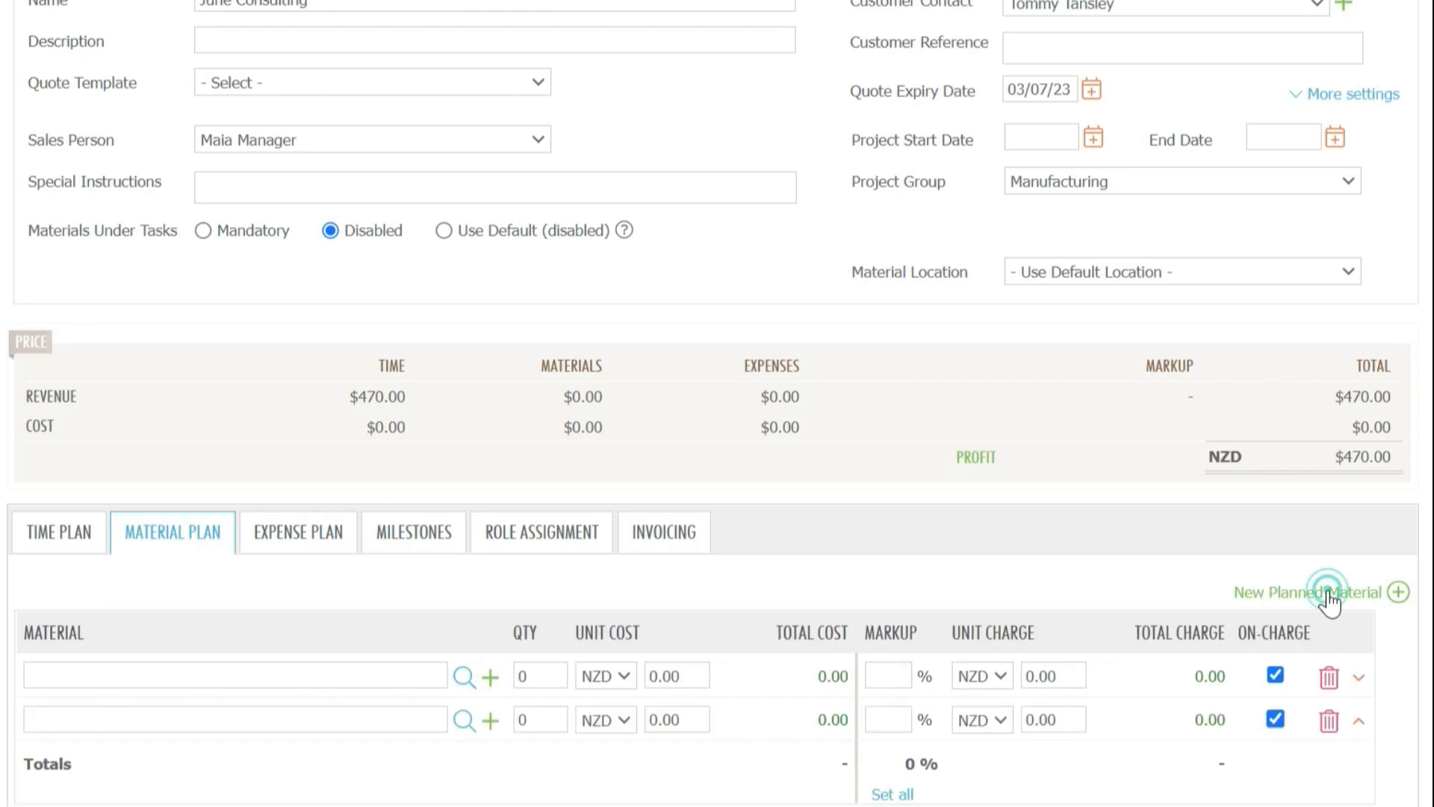
# Step: Fill the first material line with Persian Blue Fabric, quantity 5 and dimension 2 m
pyautogui.click(472, 678)
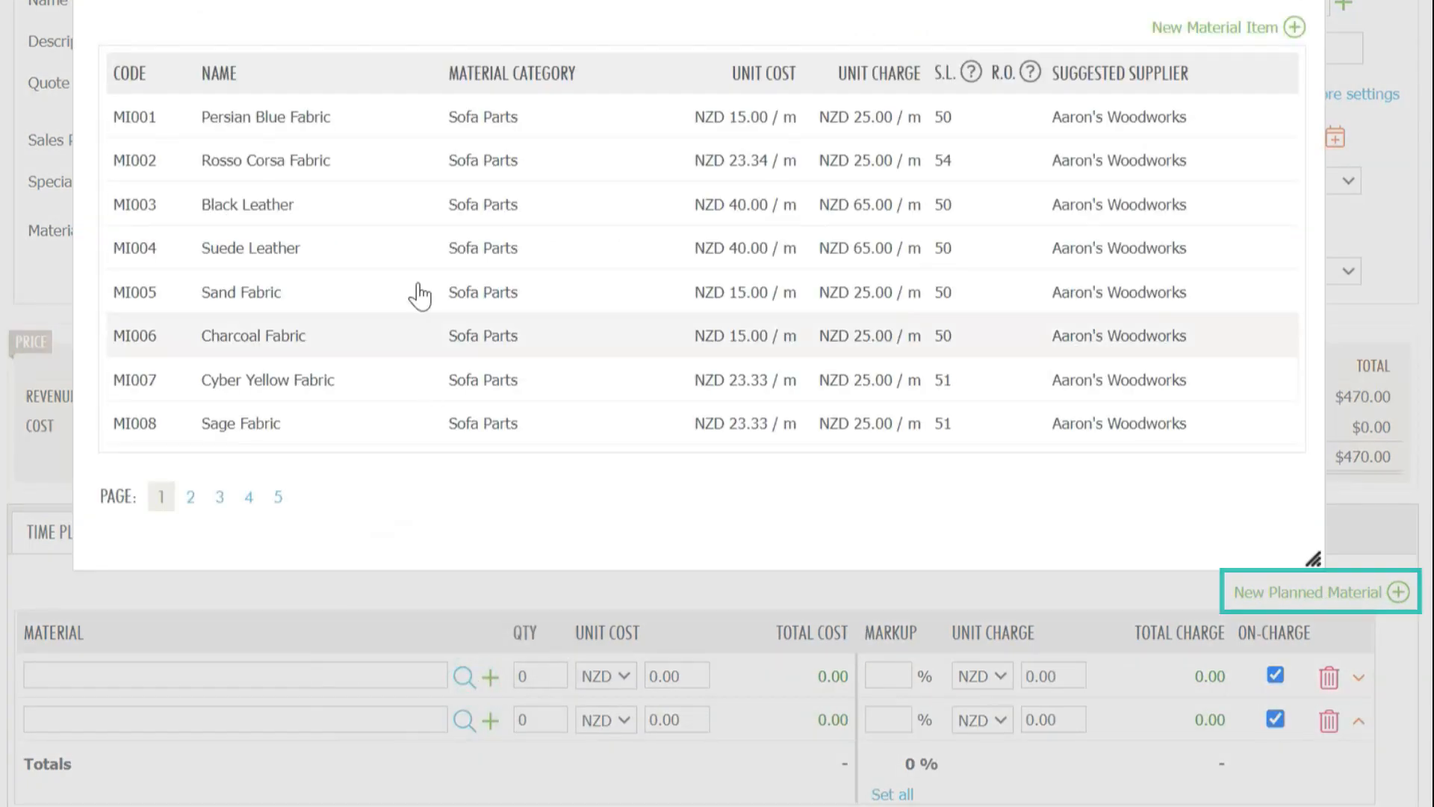
pyautogui.click(446, 133)
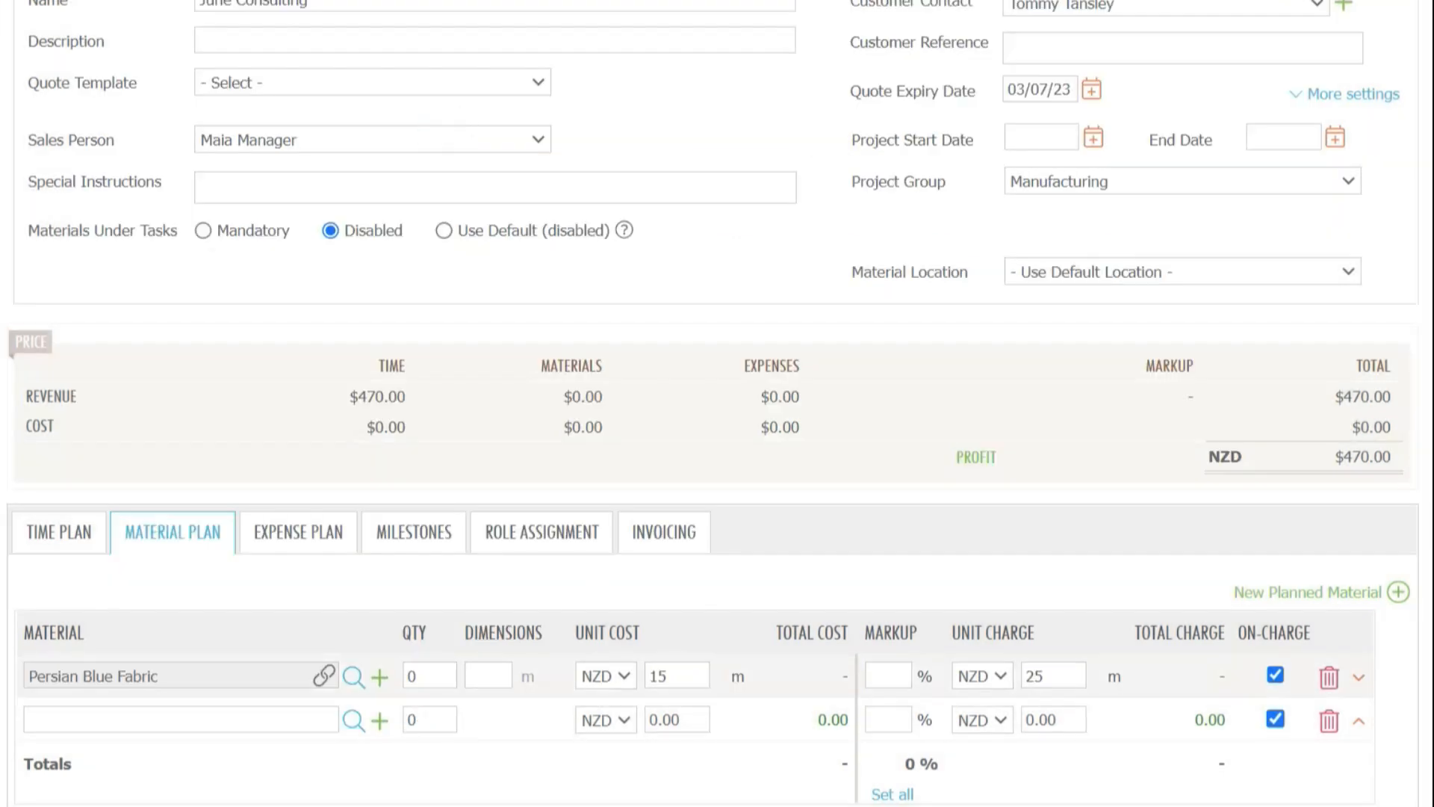
pyautogui.click(412, 676)
pyautogui.write('5')
pyautogui.press('Tab')
pyautogui.write('2')
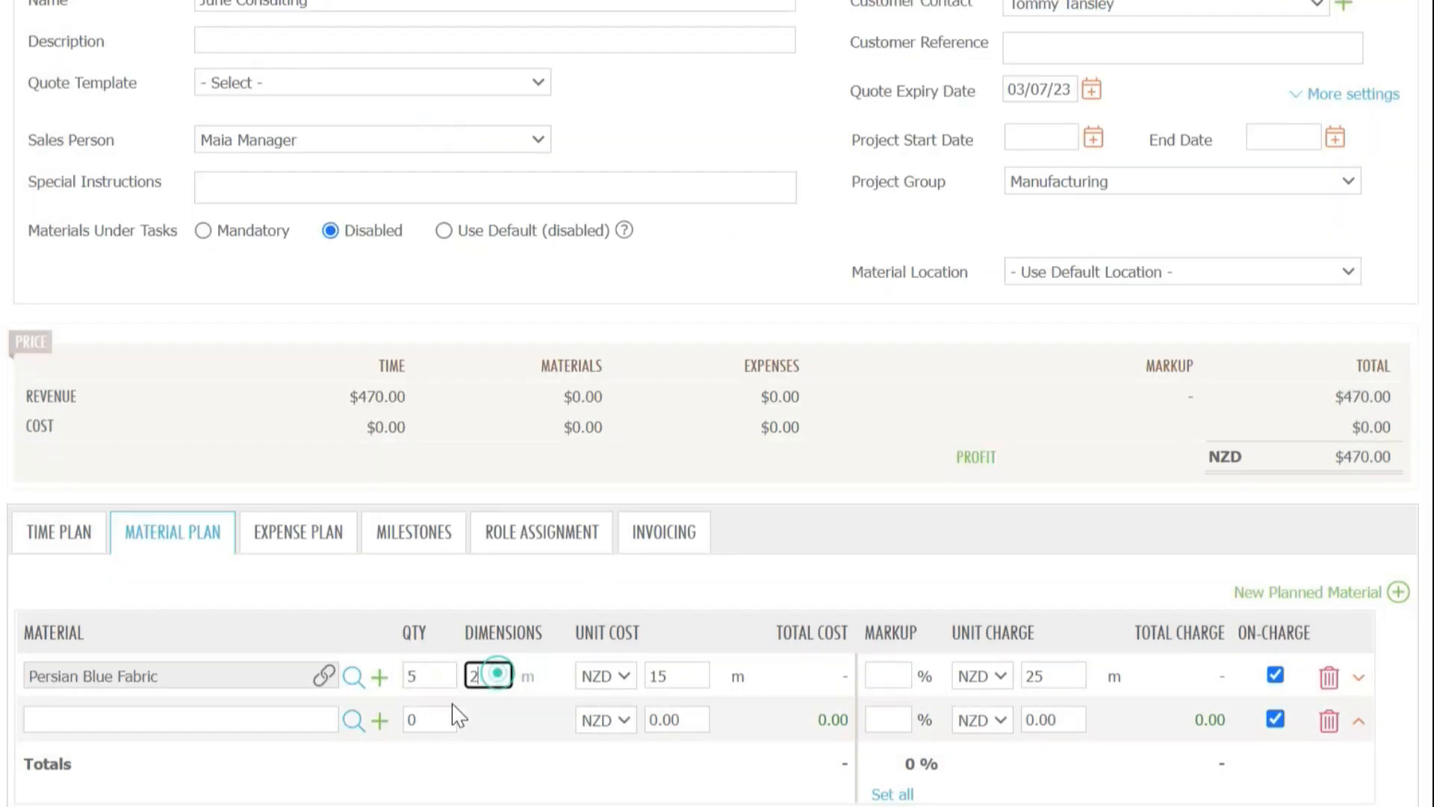
# Step: Fill the second material line with Suede Leather, quantity 2 and dimension 2 m
pyautogui.click(354, 721)
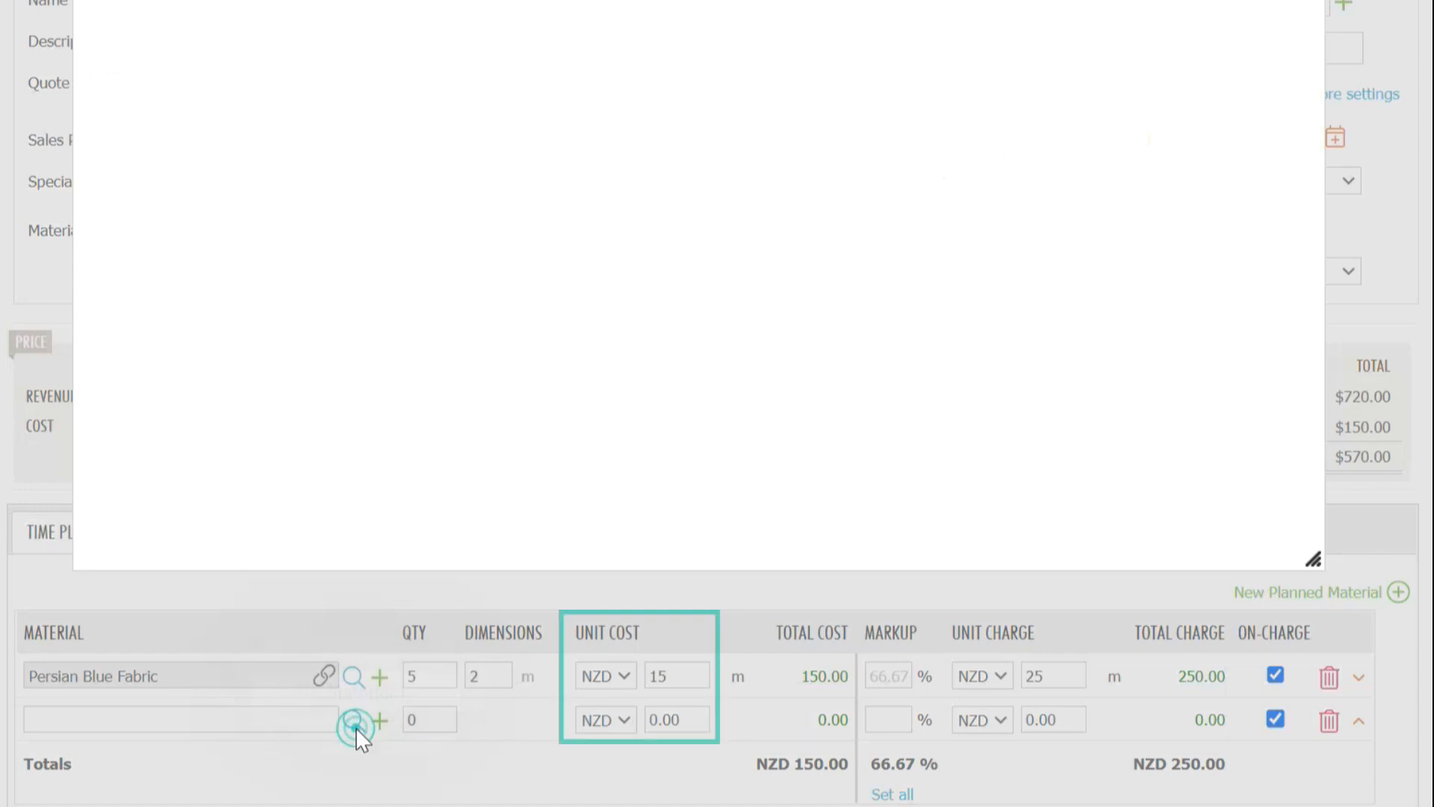
pyautogui.click(354, 234)
pyautogui.click(427, 719)
pyautogui.write('2')
pyautogui.click(502, 721)
pyautogui.write('2')
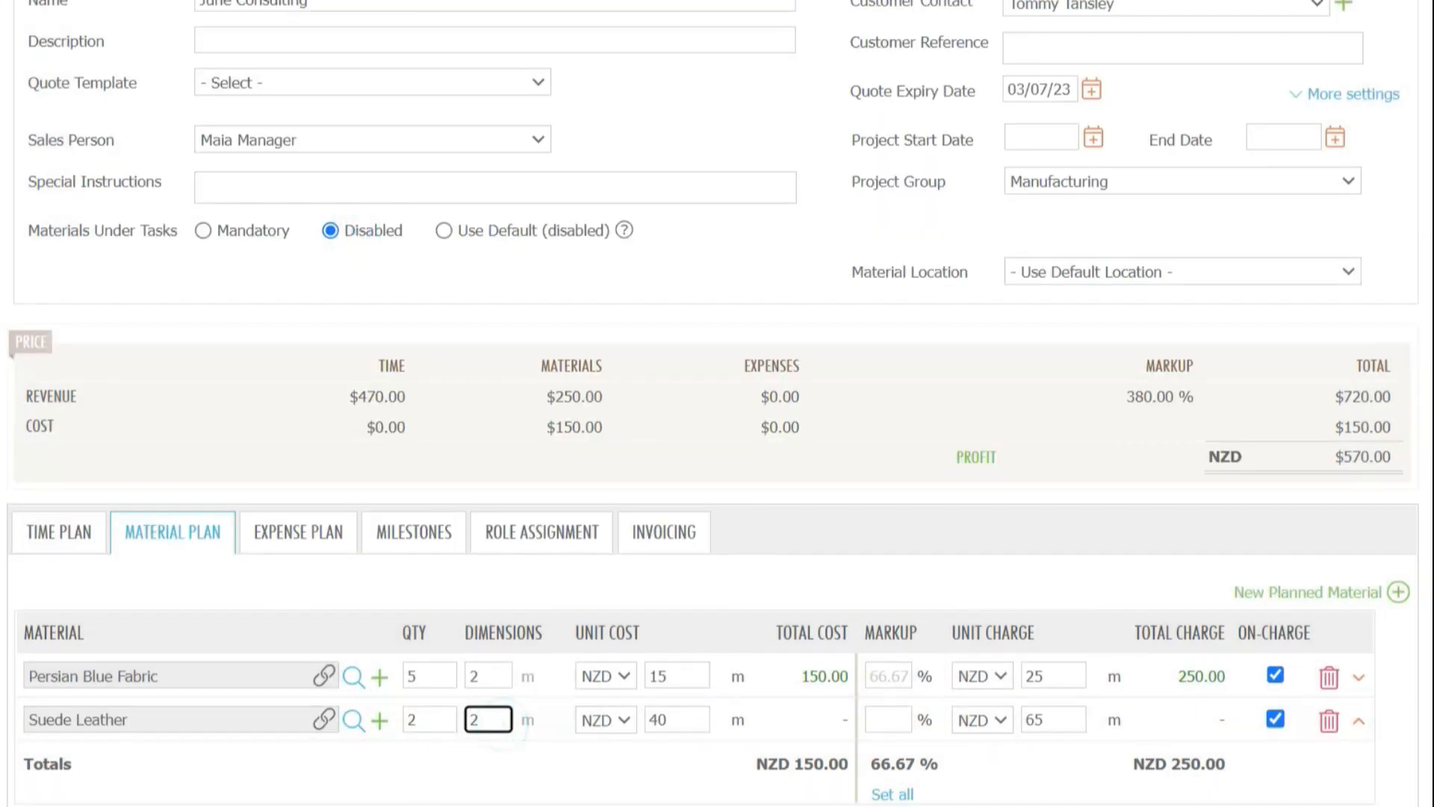
pyautogui.click(1412, 686)
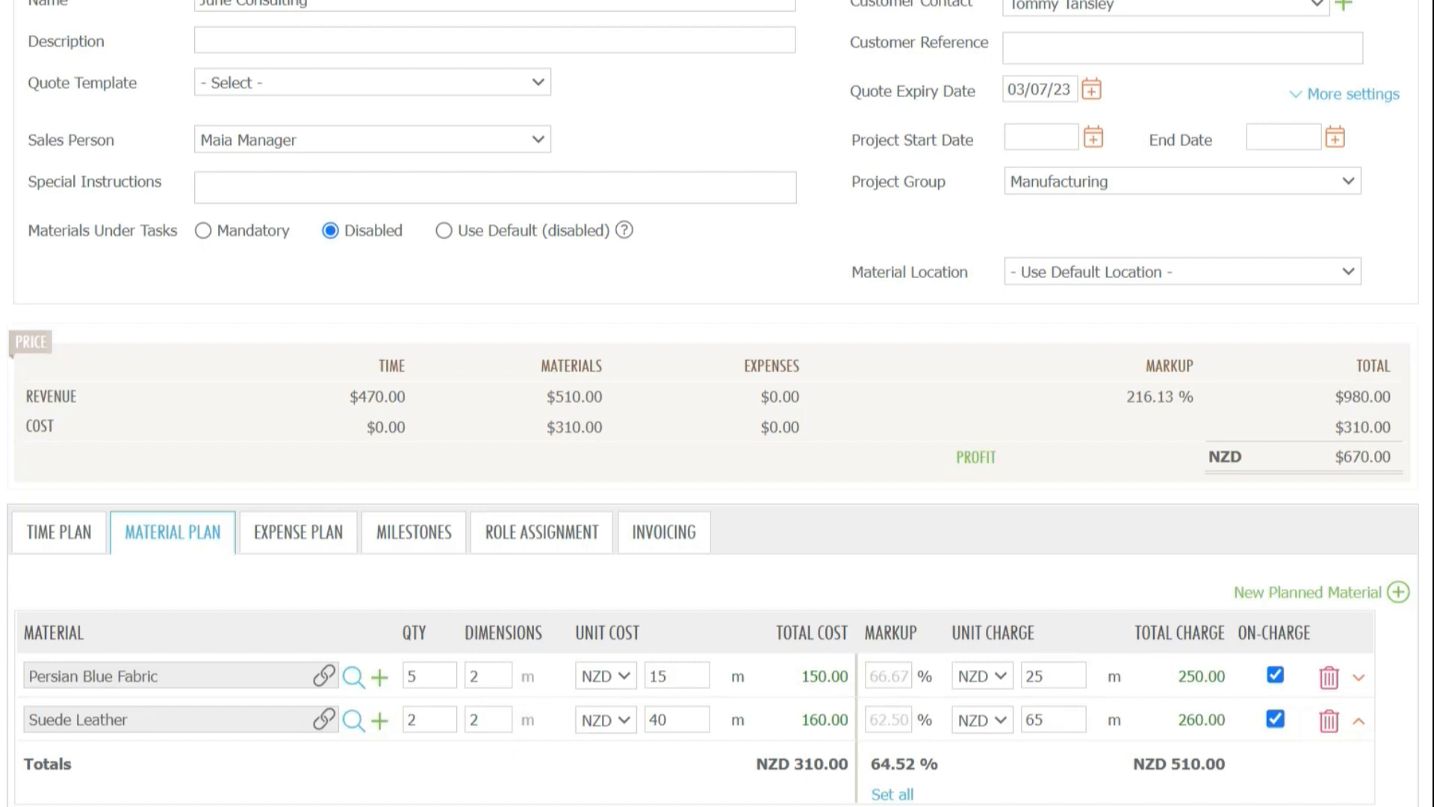
# Step: Switch the on-charge option of Persian Blue Fabric off and back on, and view the expense plan
pyautogui.click(1276, 675)
pyautogui.click(1276, 676)
pyautogui.click(304, 532)
pyautogui.click(315, 545)
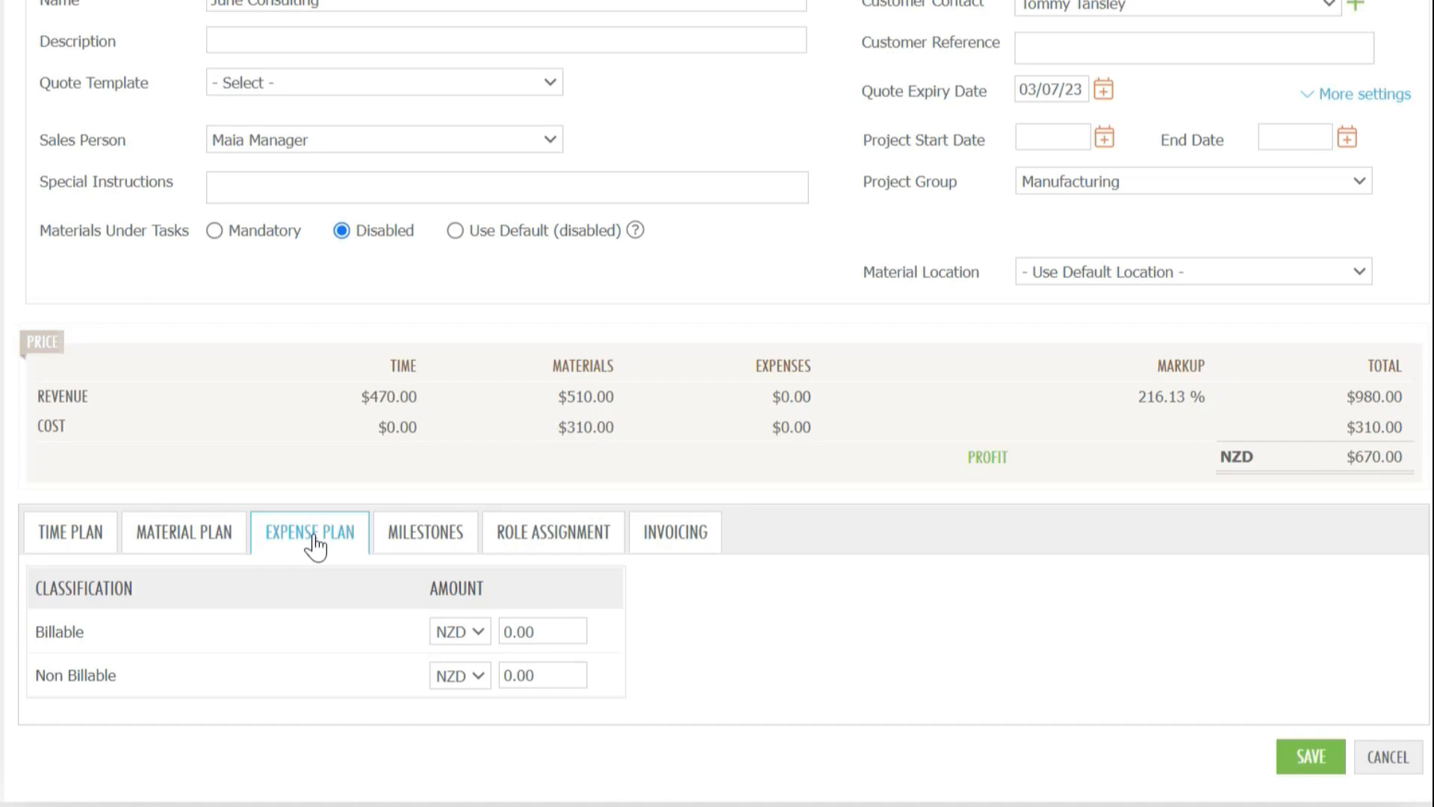
# Step: Set the price type in the quote's invoicing settings to Fixed Price
pyautogui.click(698, 540)
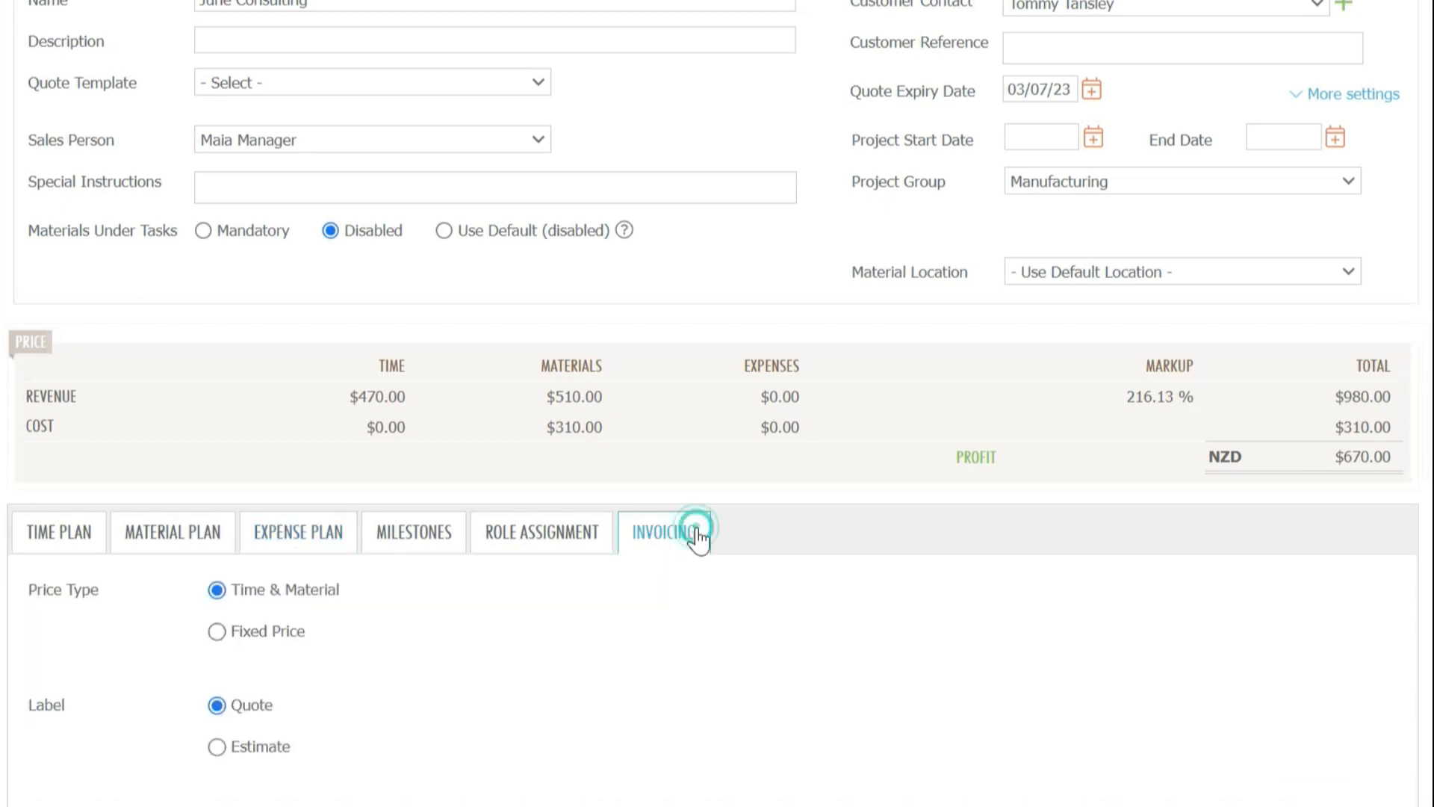
pyautogui.scroll(-2, 698, 538)
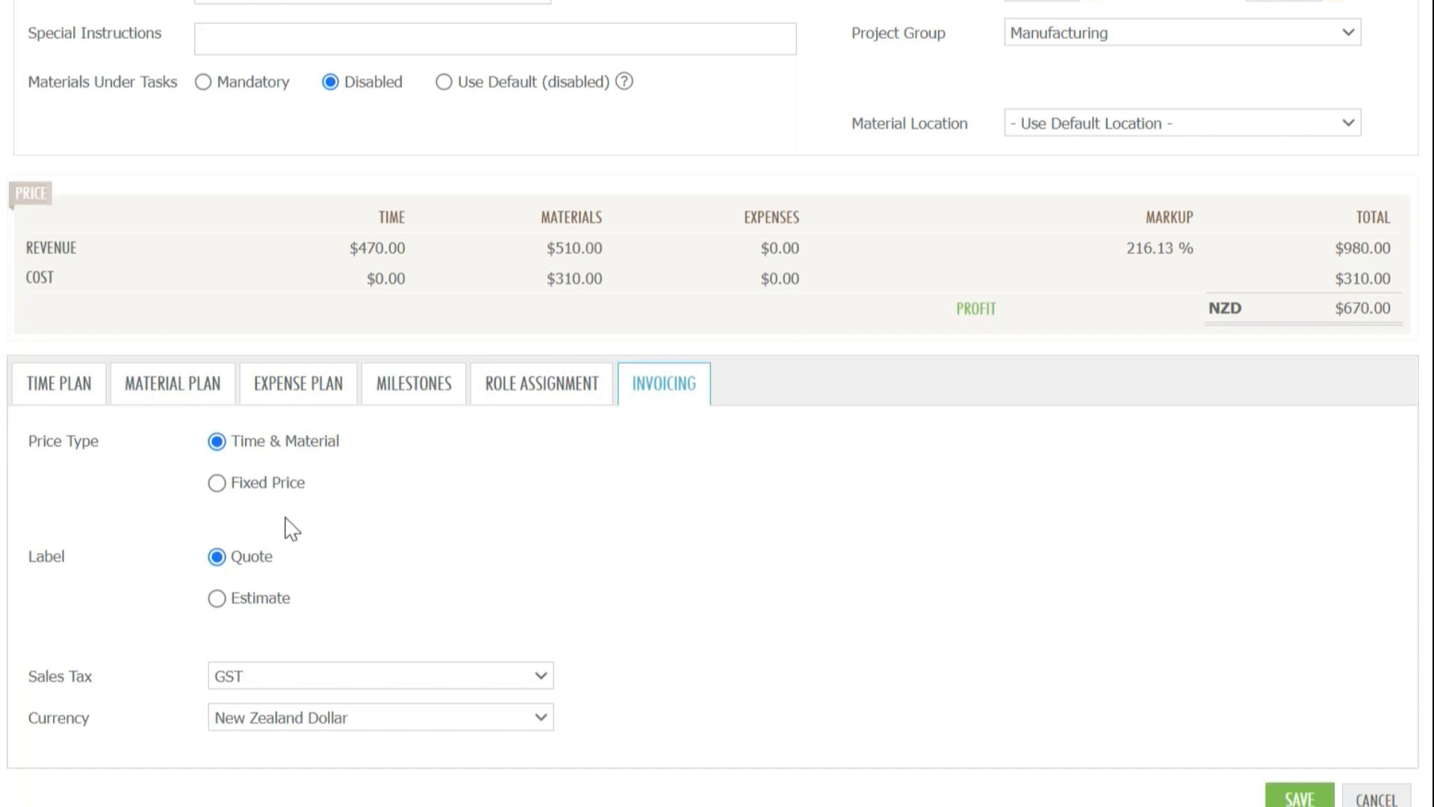
pyautogui.click(281, 486)
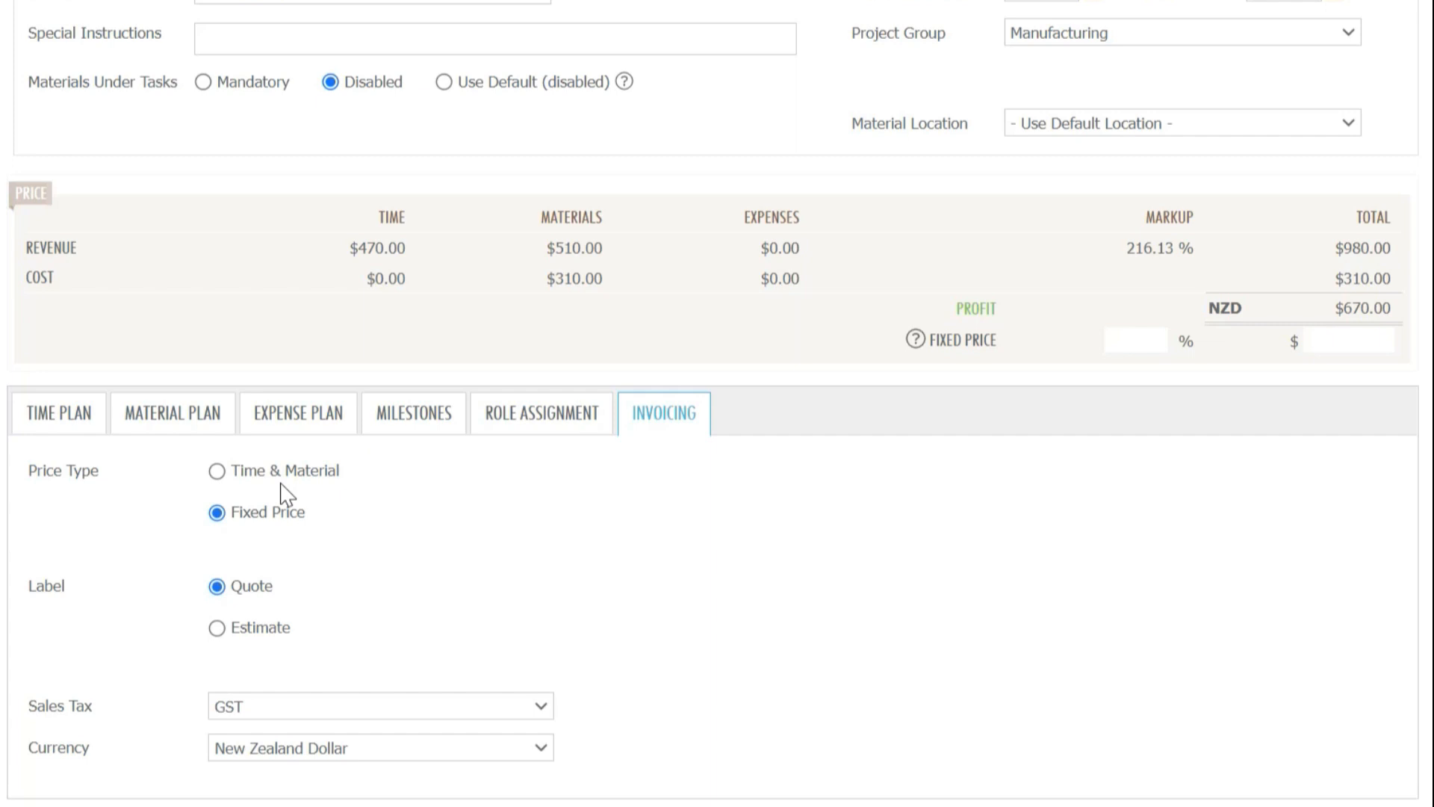
# Step: Set the quote's fixed price to $3000 in the price summary
pyautogui.click(1356, 341)
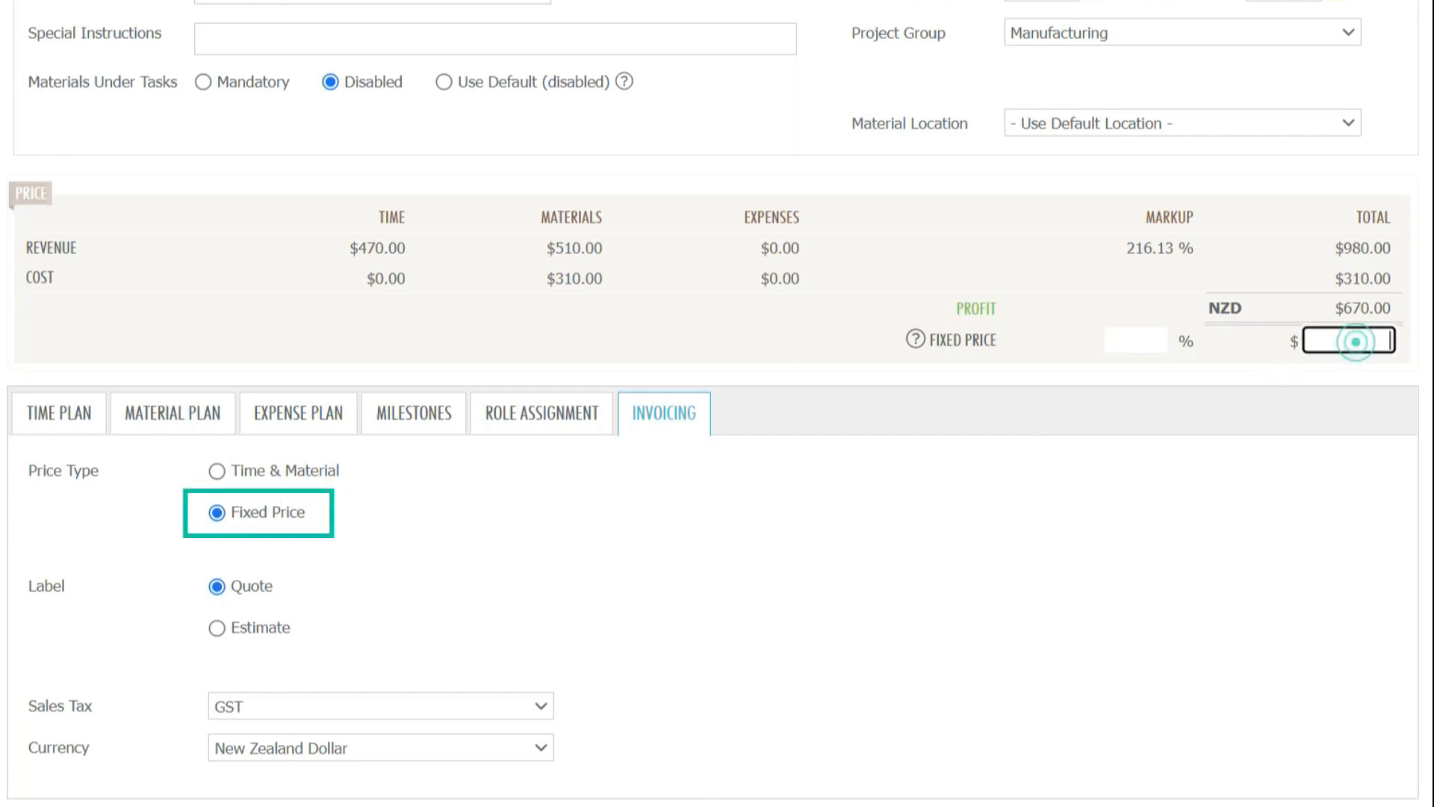
pyautogui.write('3000')
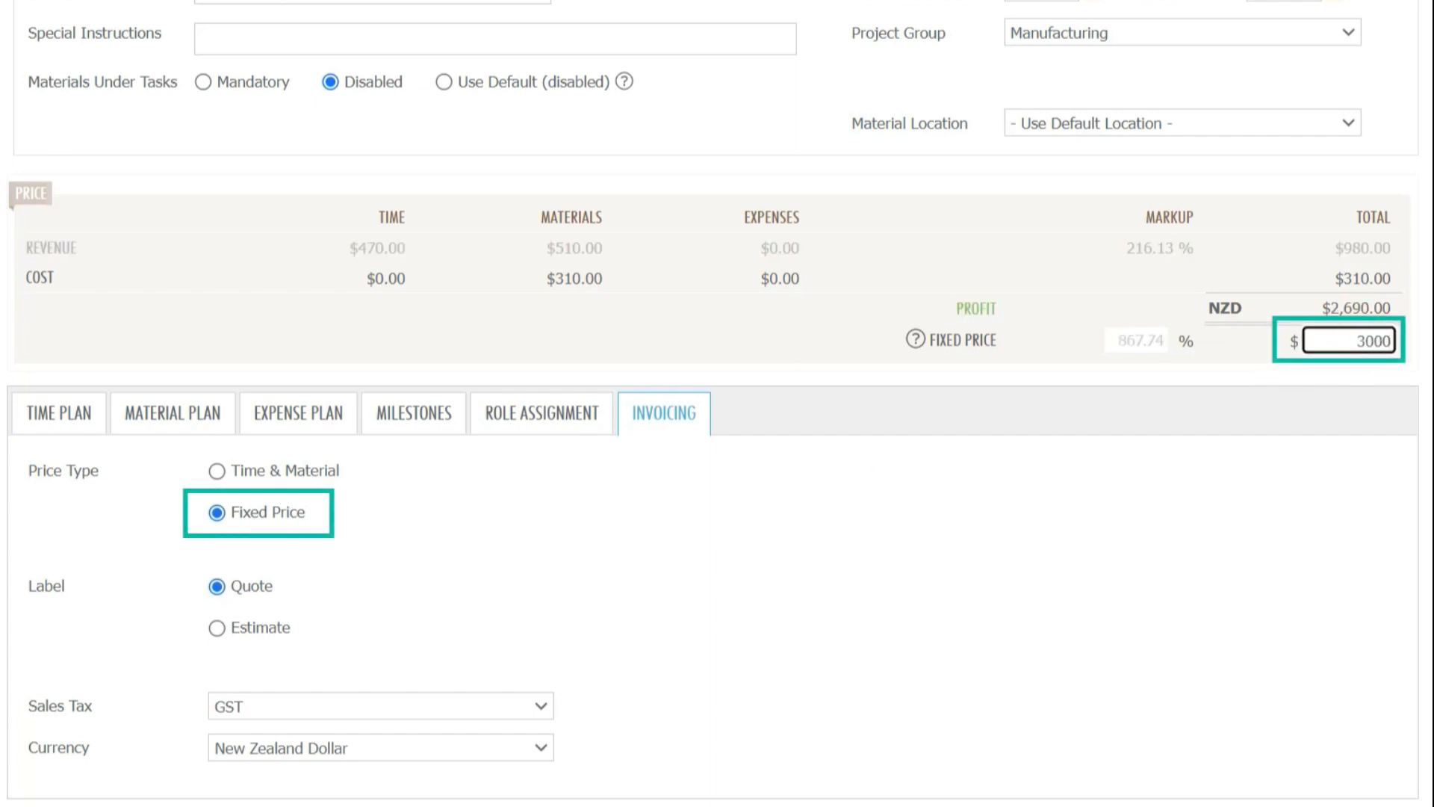
# Step: Add a milestone named "20% acceptance of quote" with an invoice amount of 600
pyautogui.click(413, 413)
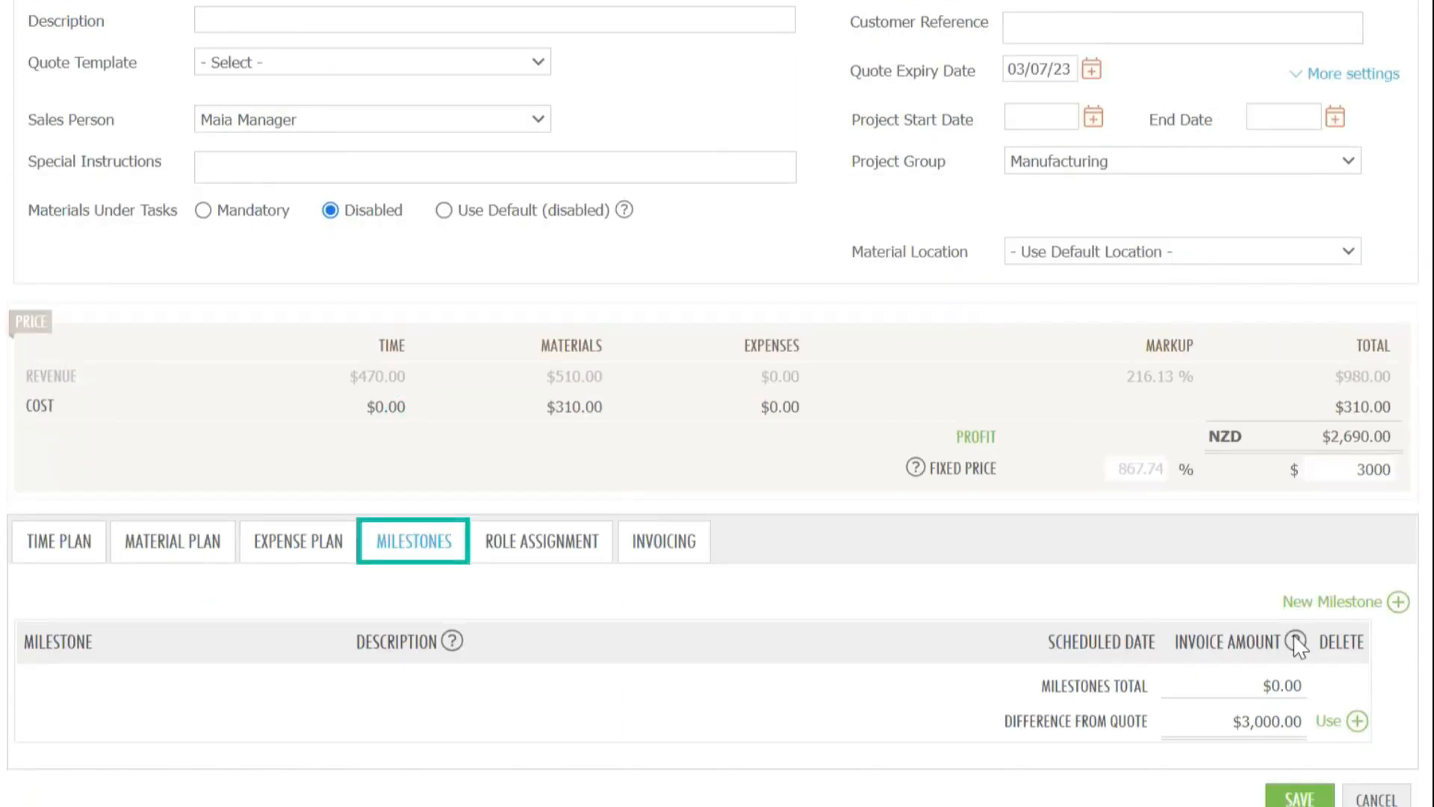
pyautogui.click(1373, 610)
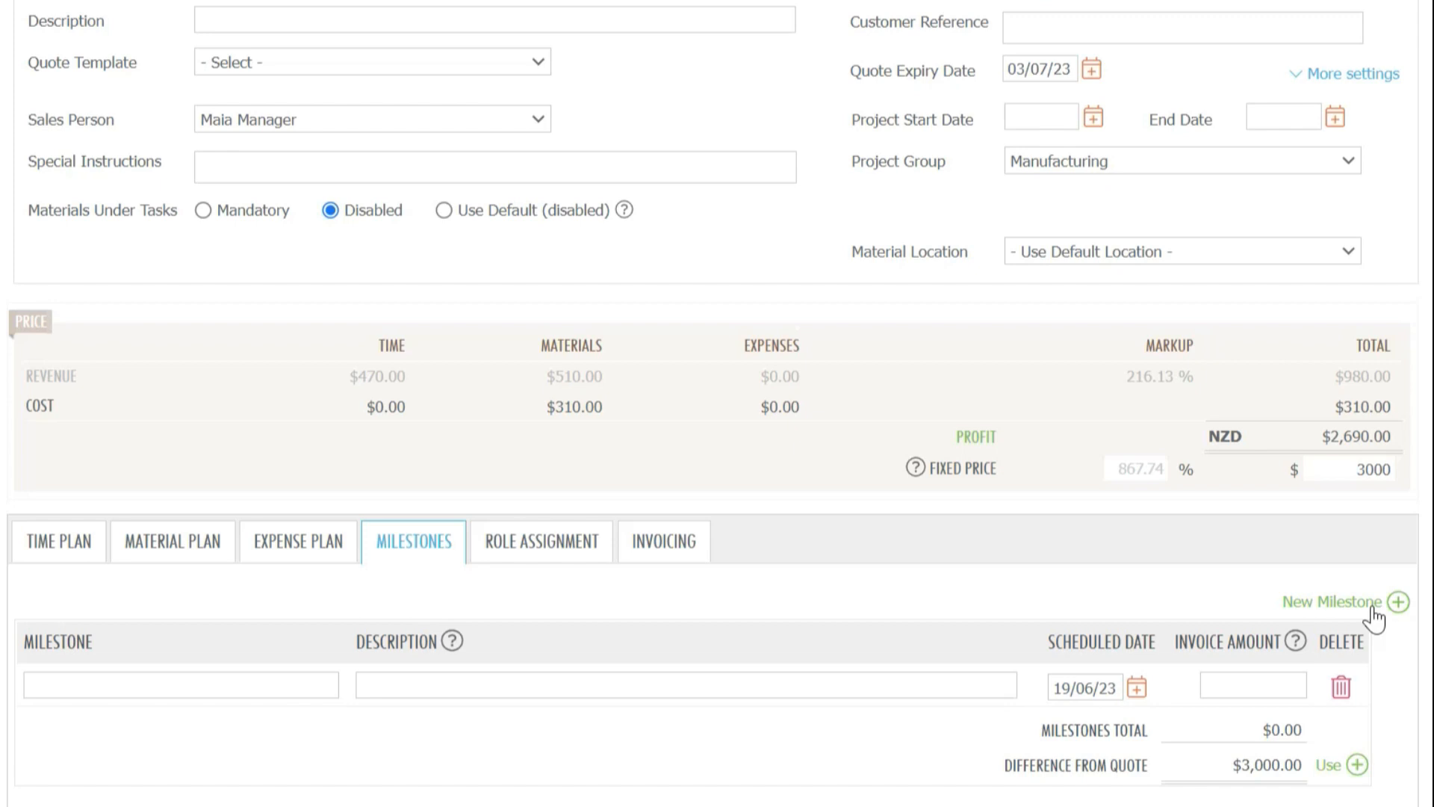
pyautogui.click(257, 685)
pyautogui.write('20% acceptance of quote')
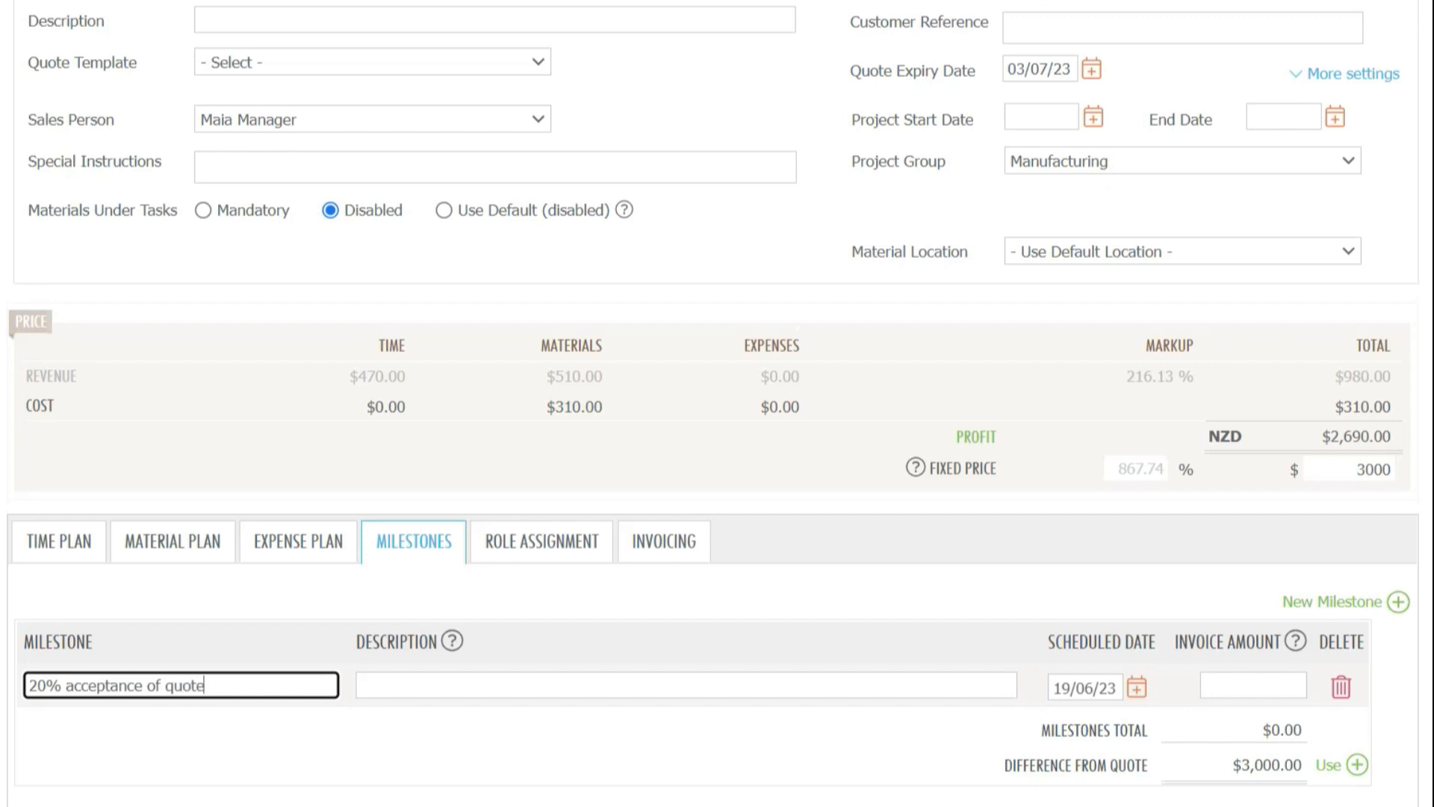
pyautogui.click(1258, 685)
pyautogui.write('600')
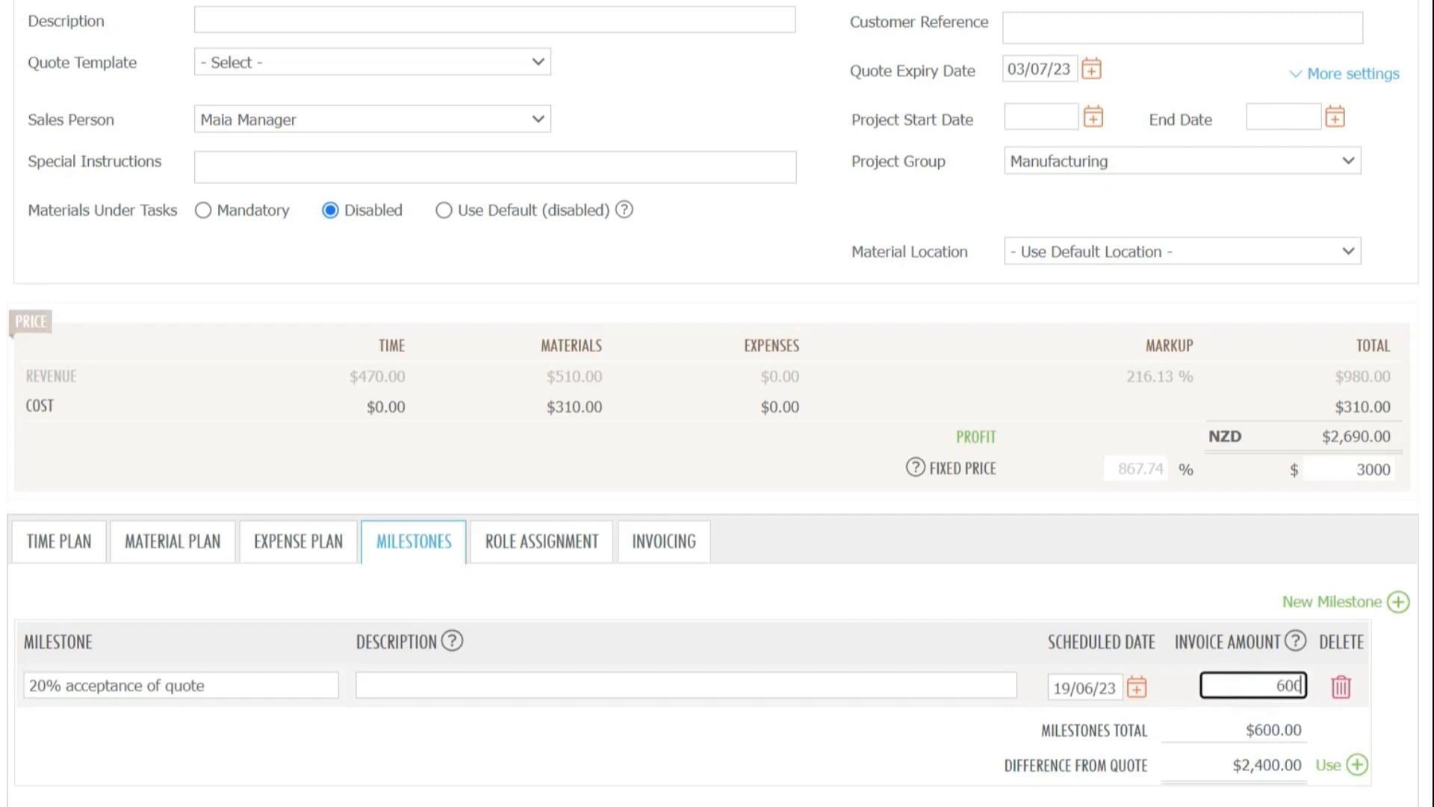
# Step: Save the quote with its fixed price and milestone
pyautogui.scroll(-1, 1258, 685)
pyautogui.scroll(-1, 1297, 759)
pyautogui.click(1297, 762)
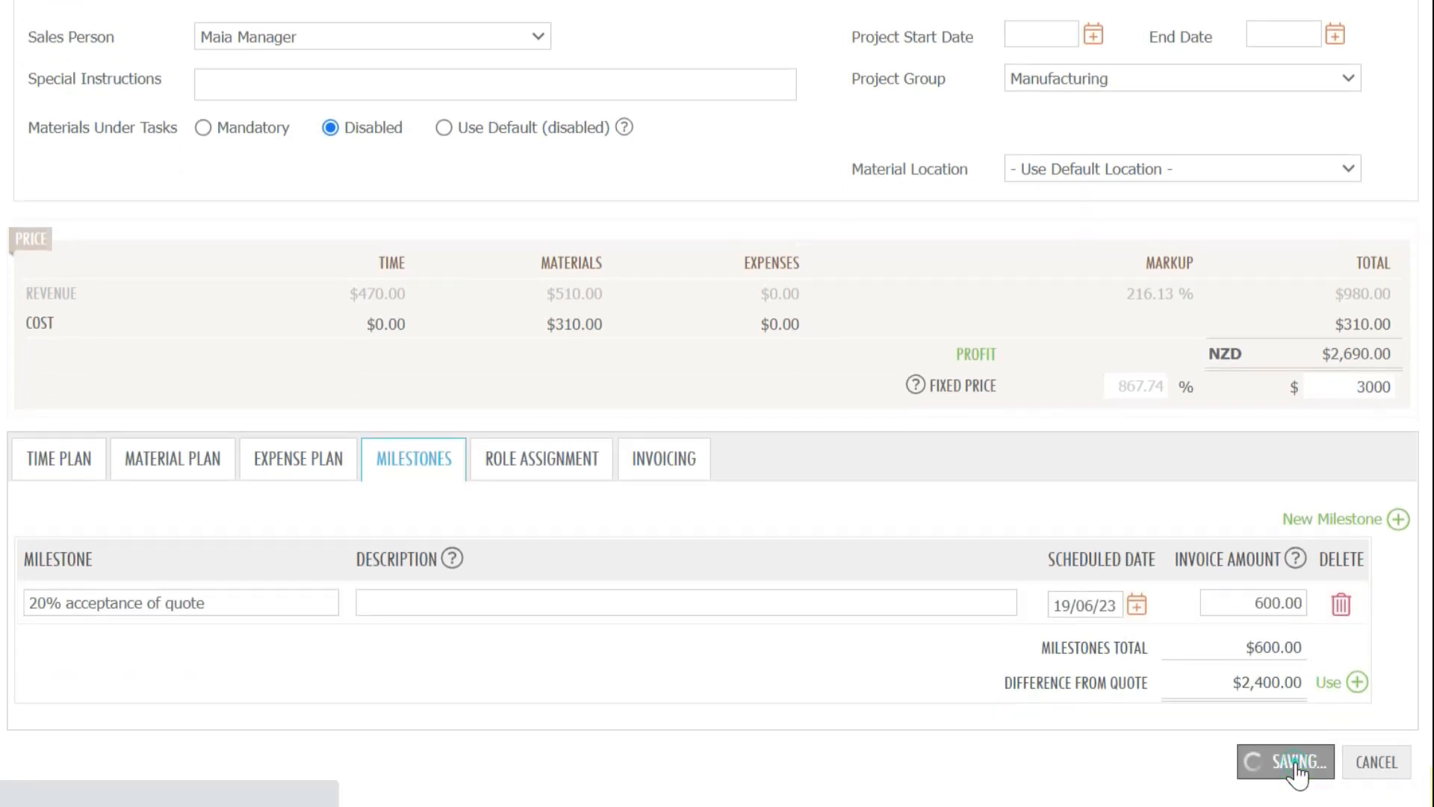